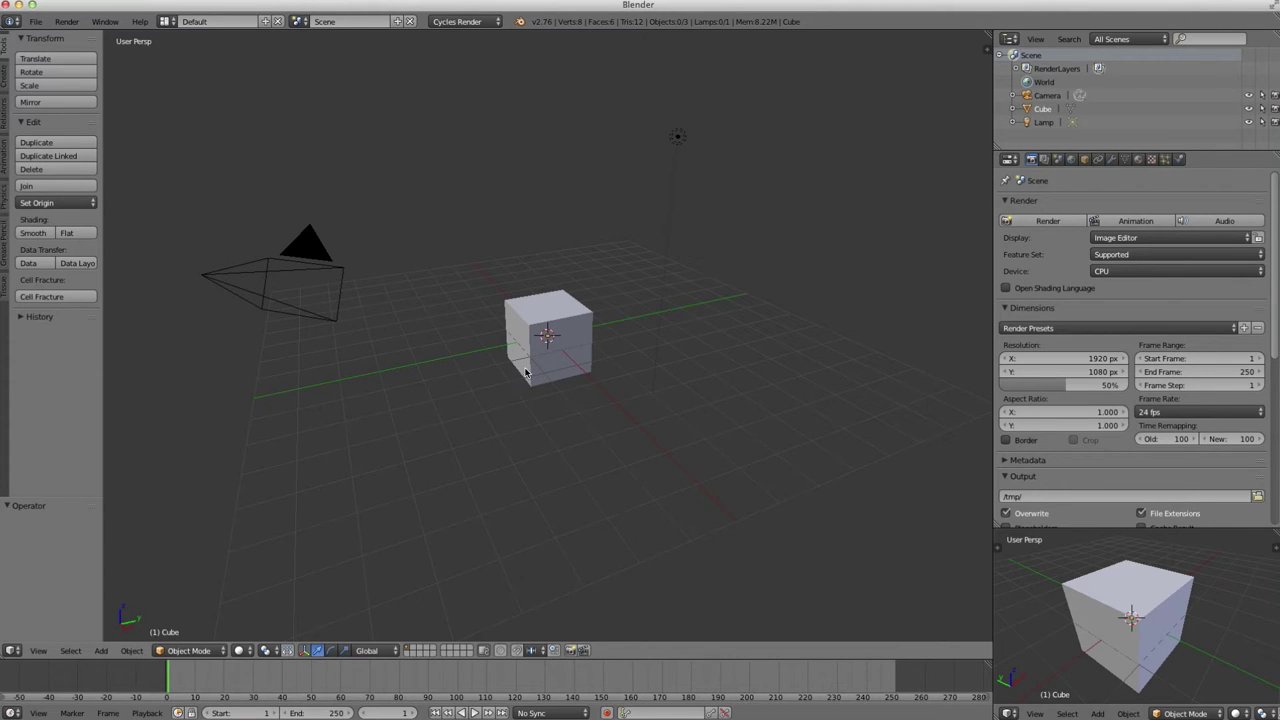
Select the cube and move it about 3.4 units in the negative X direction.
{"action": "middle_click_drag", "start_coordinate": [525, 368], "coordinate": [612, 377]}
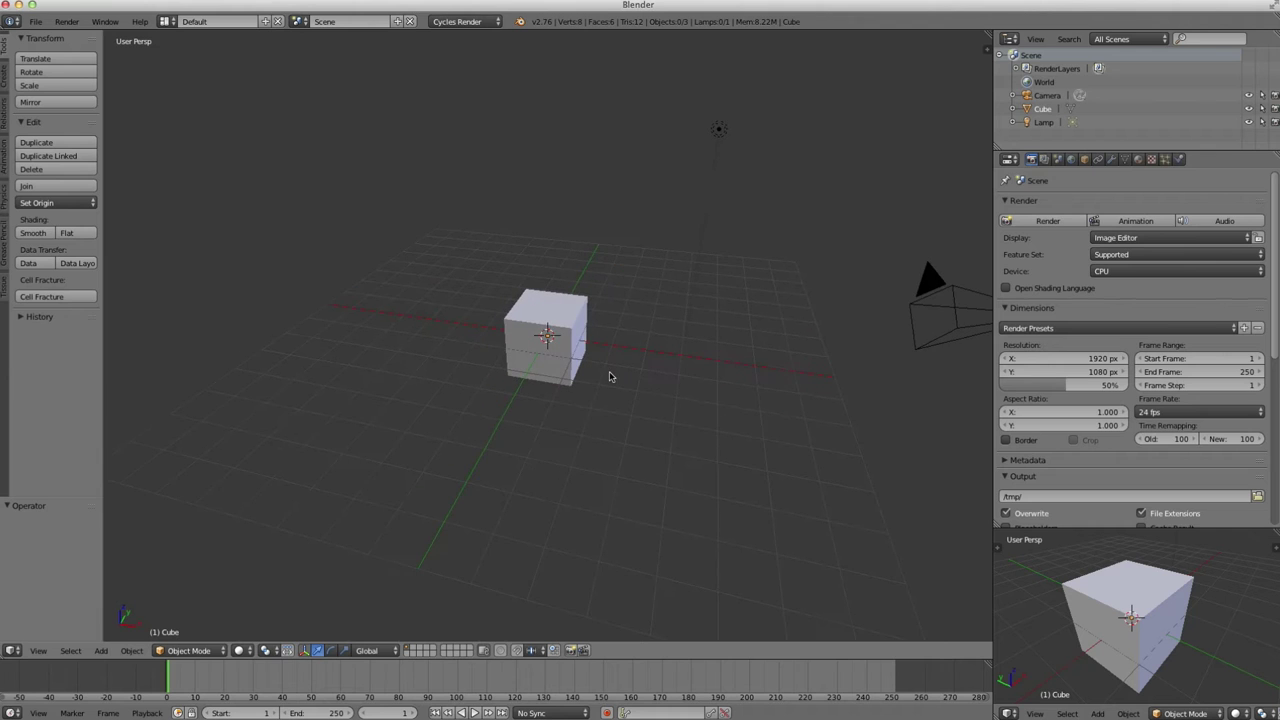
{"action": "right_click", "coordinate": [545, 352]}
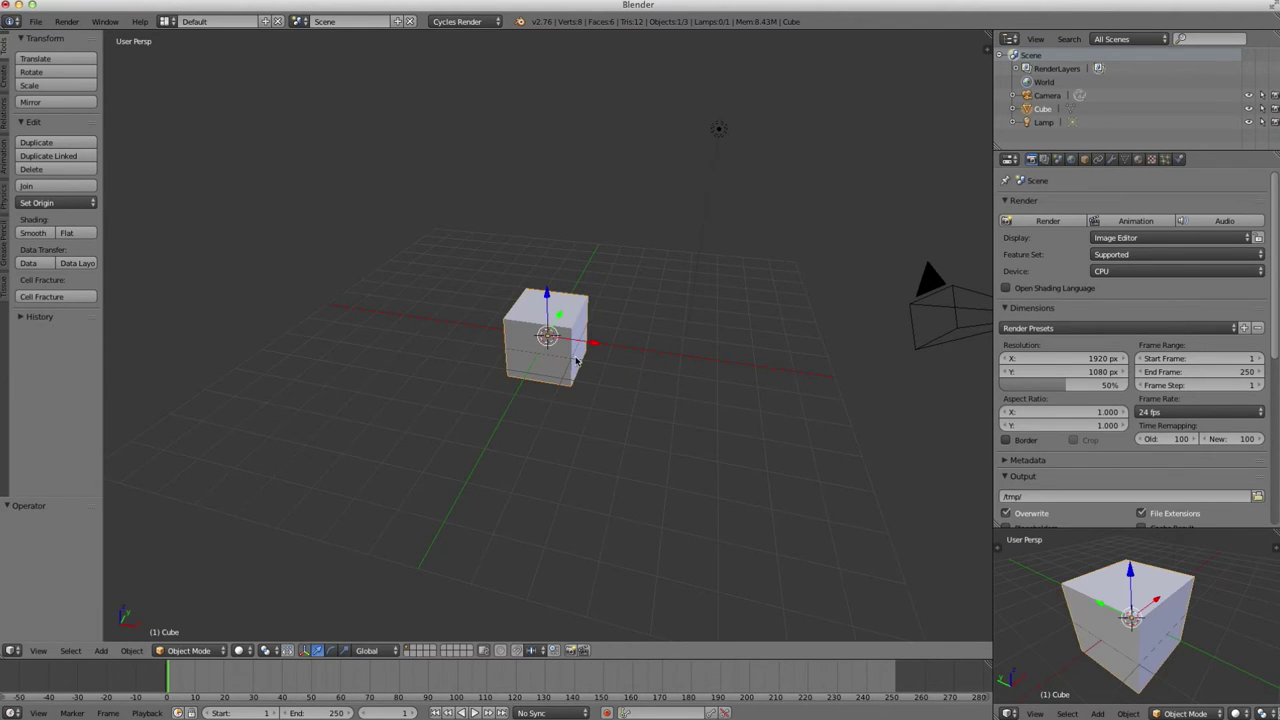
{"action": "key", "text": "g"}
{"action": "key", "text": "x"}
{"action": "left_click", "coordinate": [476, 348]}
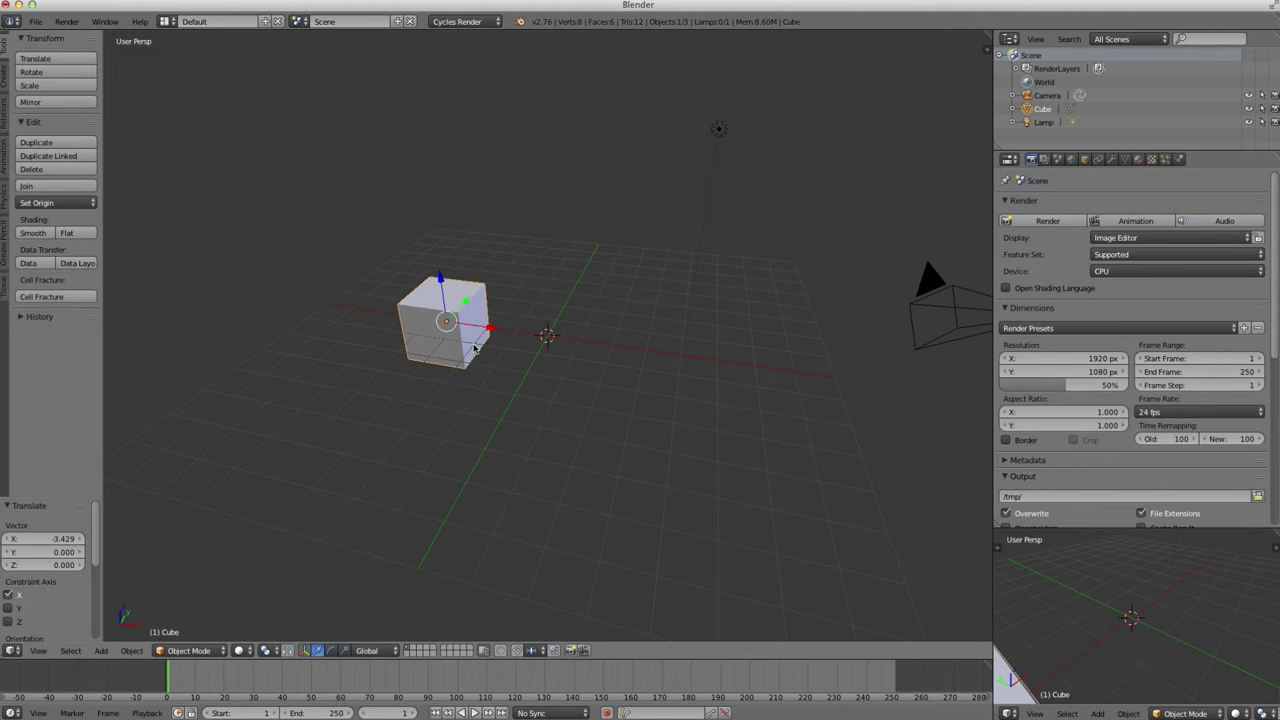
Duplicate the cube and place the copy about 7.1 units away along the positive X axis.
{"action": "key", "text": "shift+d"}
{"action": "key", "text": "x"}
{"action": "left_click", "coordinate": [576, 352]}
Add a monkey mesh between the two cubes and shift the copied cube about 0.35 units toward it along X.
{"action": "key", "text": "shift+a"}
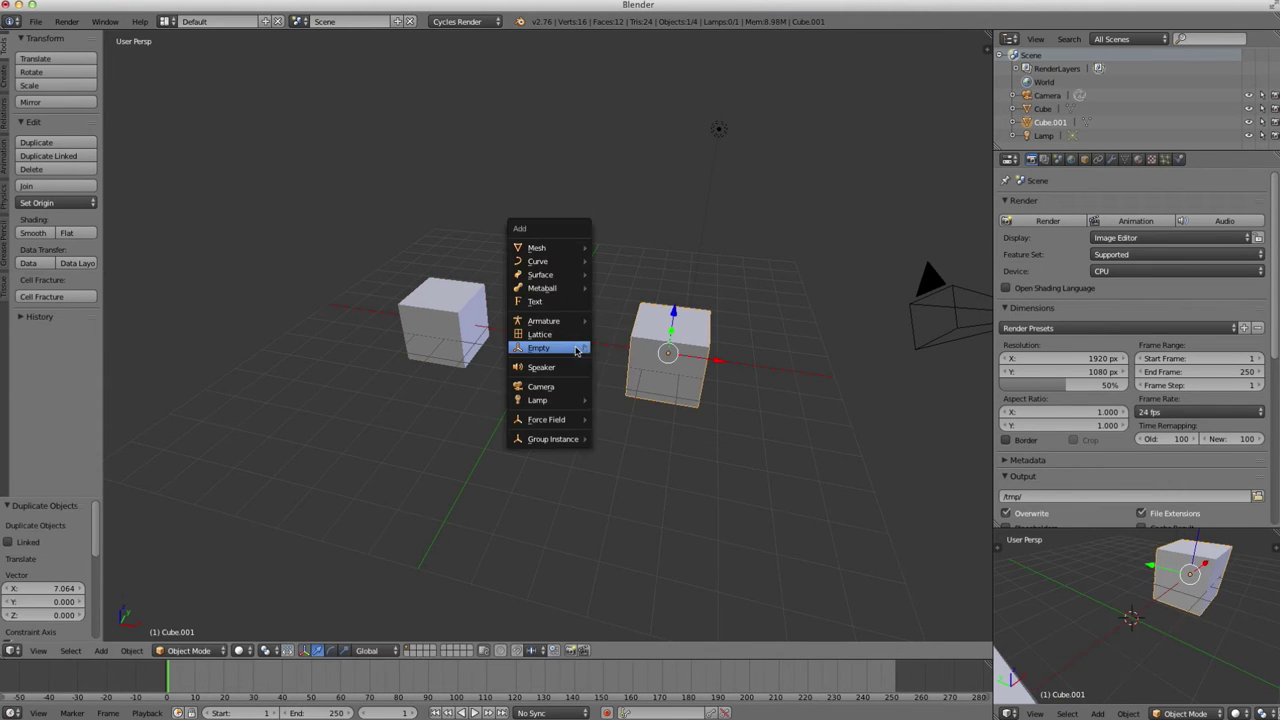
{"action": "mouse_move", "coordinate": [555, 248]}
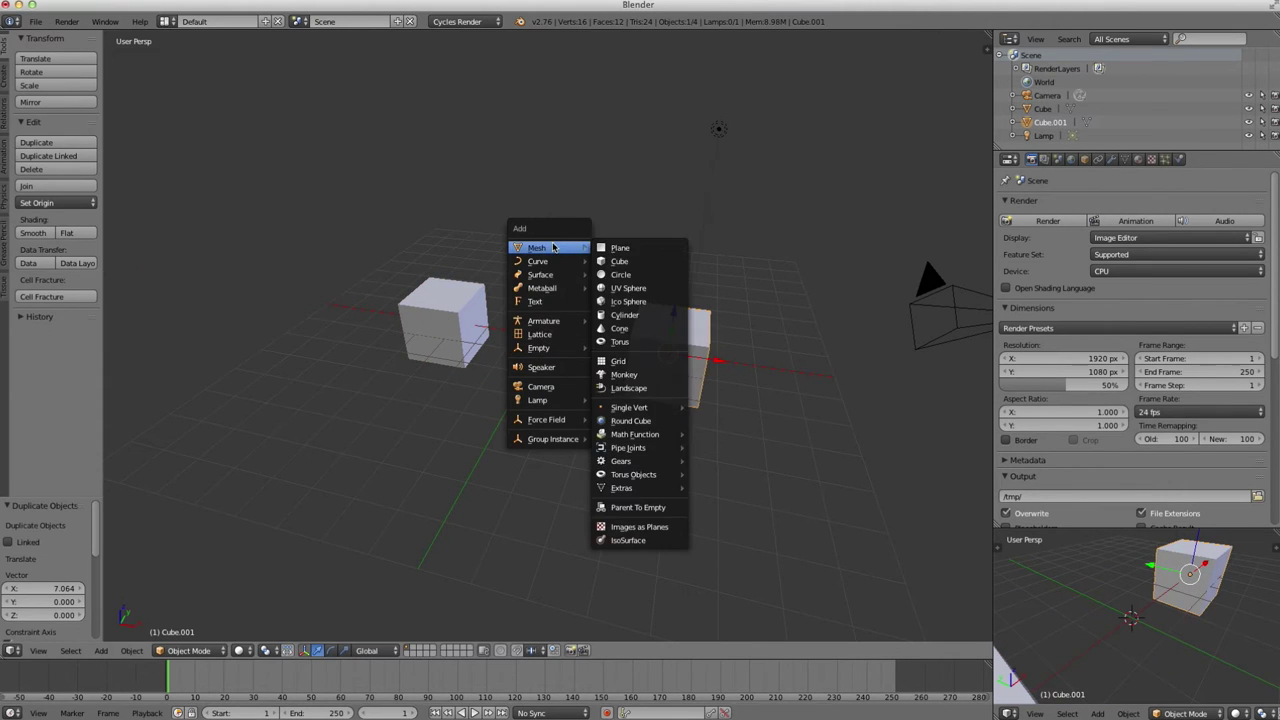
{"action": "left_click", "coordinate": [628, 374]}
{"action": "scroll", "coordinate": [630, 375], "scroll_direction": "left", "scroll_amount": 5}
{"action": "left_click_drag", "start_coordinate": [708, 391], "coordinate": [694, 389]}
{"action": "mouse_move", "coordinate": [600, 384]}
{"action": "middle_mouse_down"}
{"action": "mouse_move", "coordinate": [669, 374]}
{"action": "mouse_move", "coordinate": [597, 386]}
{"action": "middle_mouse_up"}
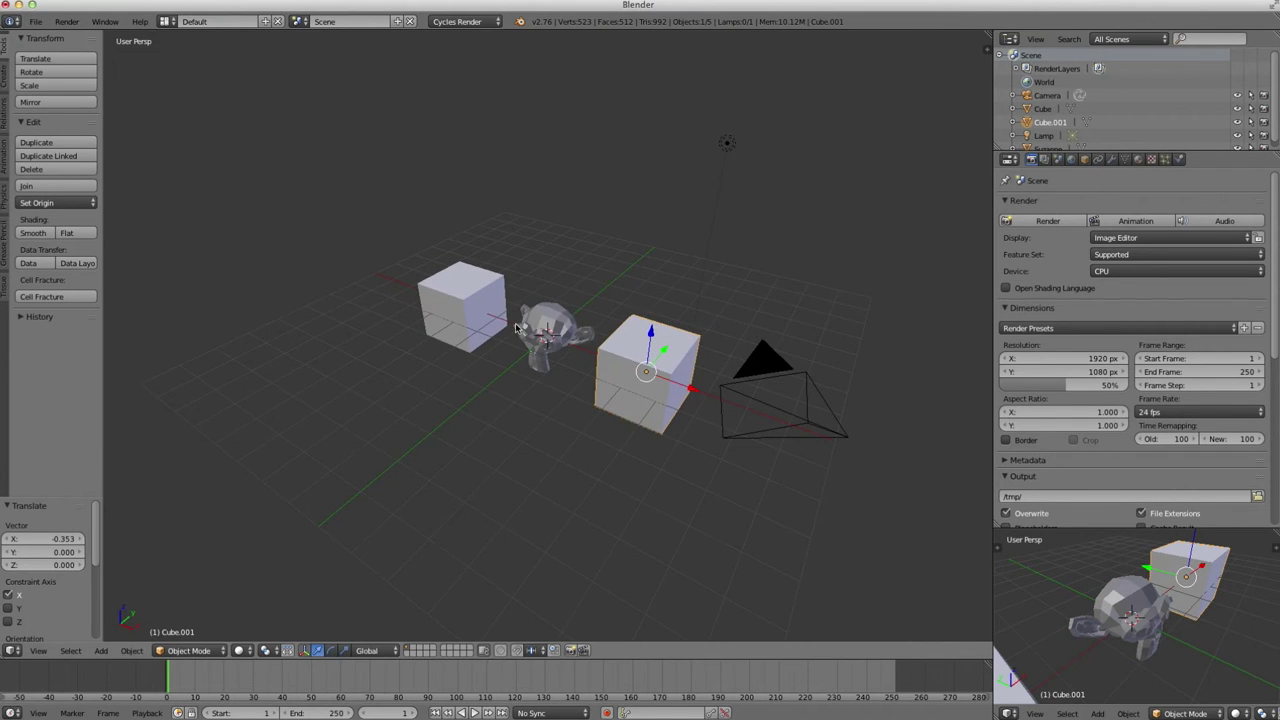
Add an empty at the origin and move it about 4.9 units along the Y axis.
{"action": "key", "text": "shift+a"}
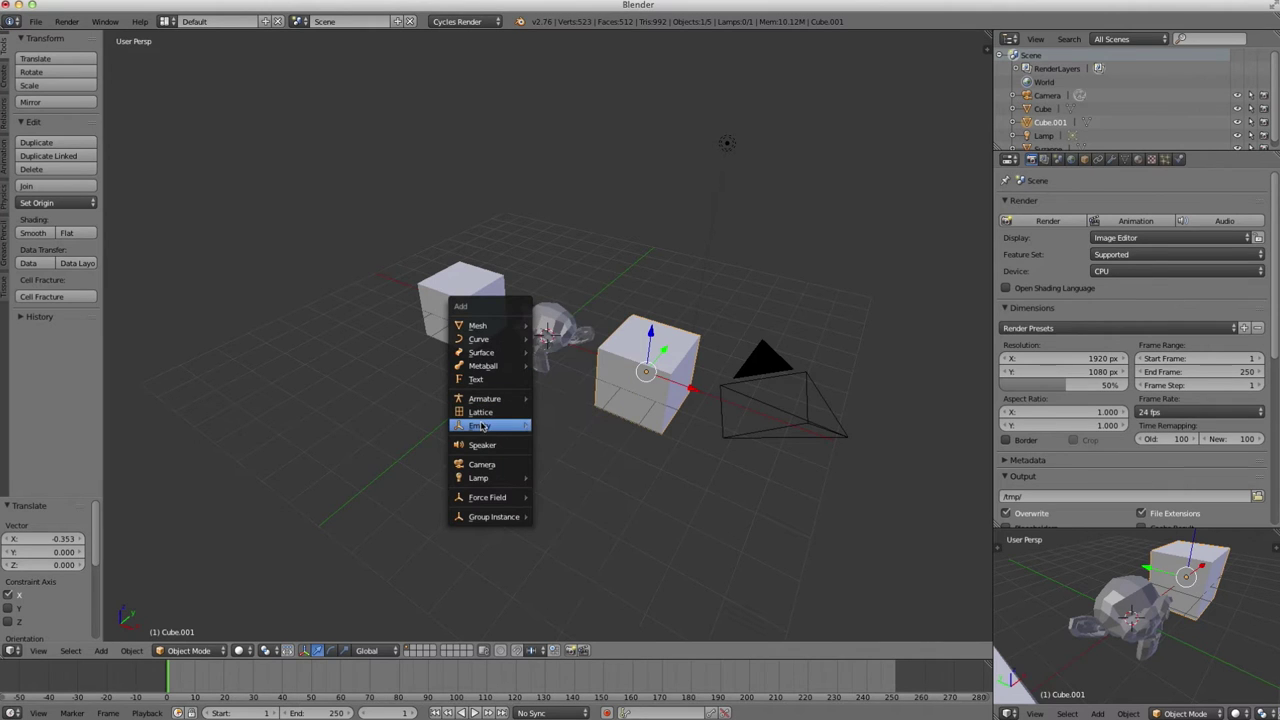
{"action": "mouse_move", "coordinate": [482, 427]}
{"action": "left_click", "coordinate": [587, 432]}
{"action": "left_click_drag", "start_coordinate": [580, 322], "coordinate": [652, 271]}
Delete the lamp and the camera from the scene.
{"action": "middle_click_drag", "start_coordinate": [652, 271], "coordinate": [589, 136]}
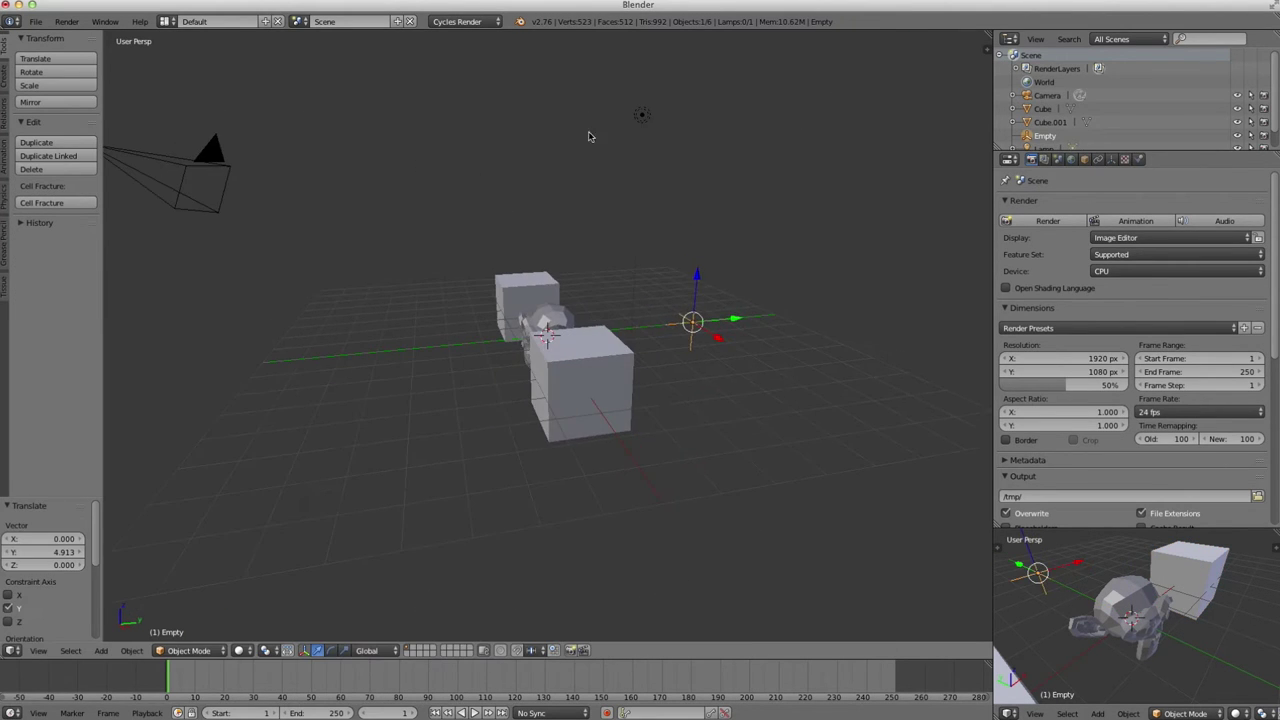
{"action": "key", "text": "x"}
{"action": "left_click", "coordinate": [642, 120]}
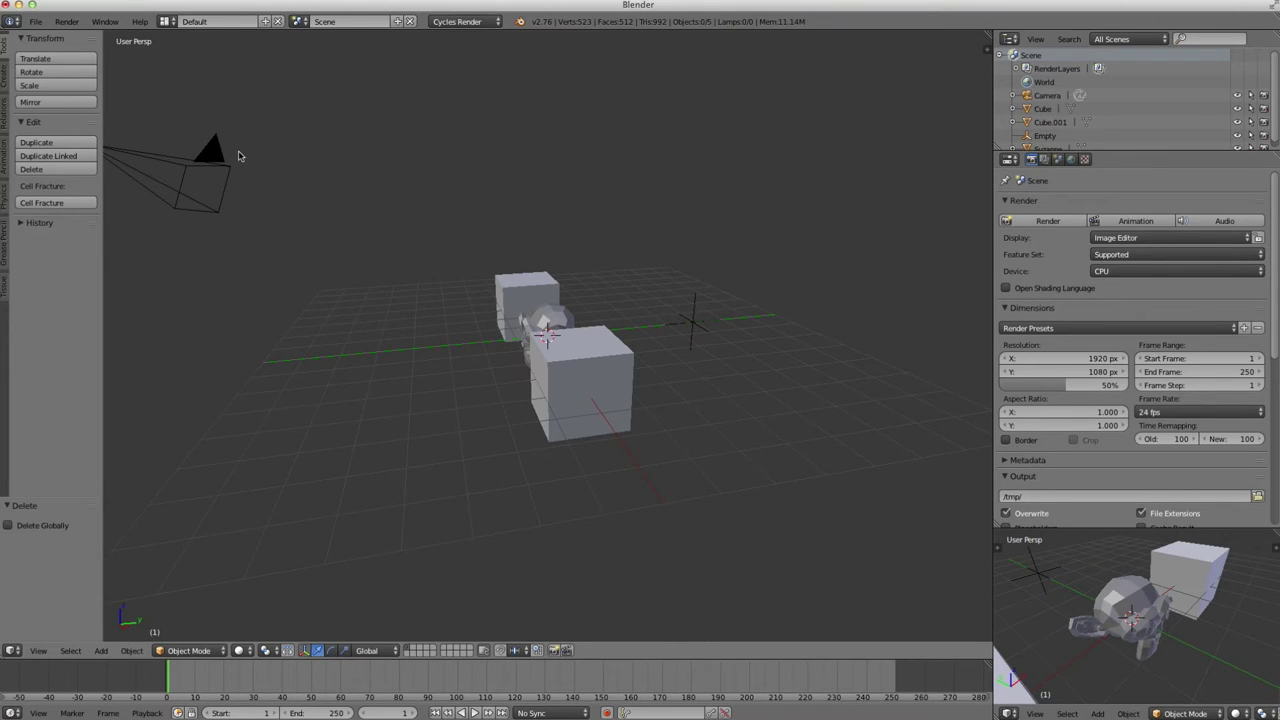
{"action": "key", "text": "x"}
{"action": "right_click", "coordinate": [220, 154]}
{"action": "key", "text": "x"}
{"action": "left_click", "coordinate": [220, 154]}
{"action": "middle_click_drag", "start_coordinate": [407, 270], "coordinate": [547, 328]}
Select the empty and display its transform properties with all other property sections collapsed.
{"action": "right_click", "coordinate": [626, 262]}
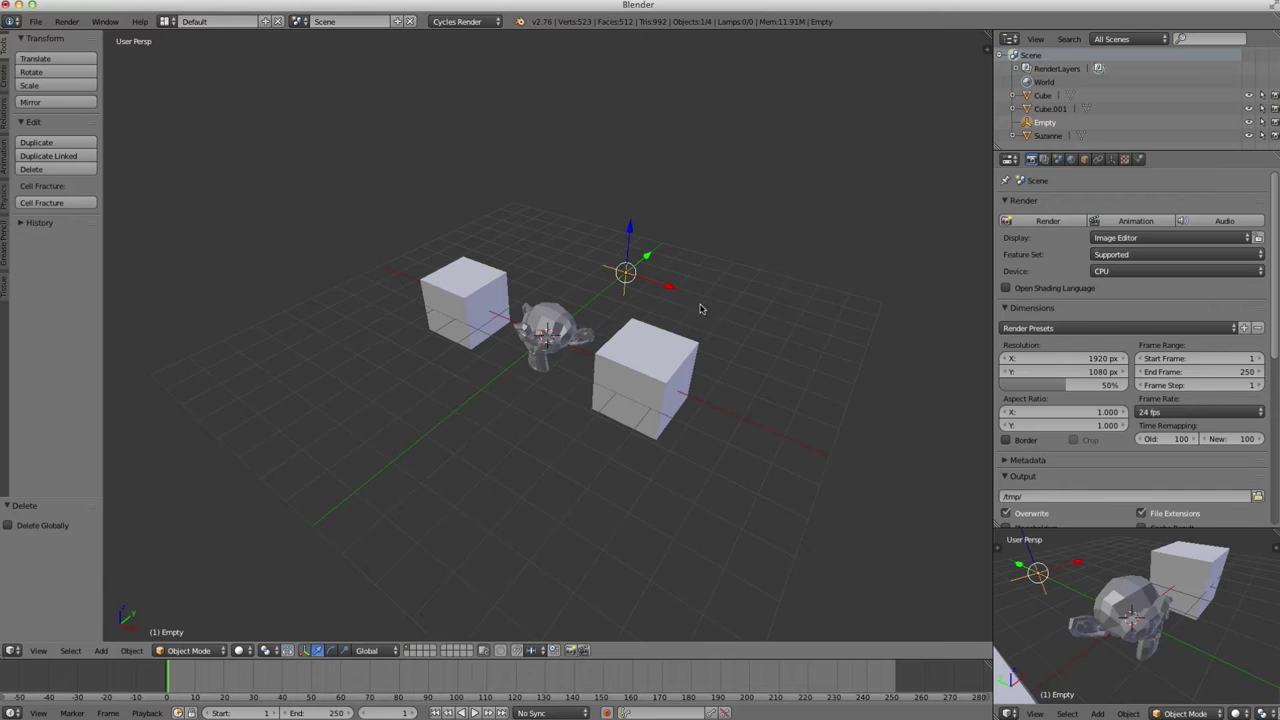
{"action": "key", "text": "n"}
{"action": "scroll", "coordinate": [902, 265], "scroll_direction": "up", "scroll_amount": 5}
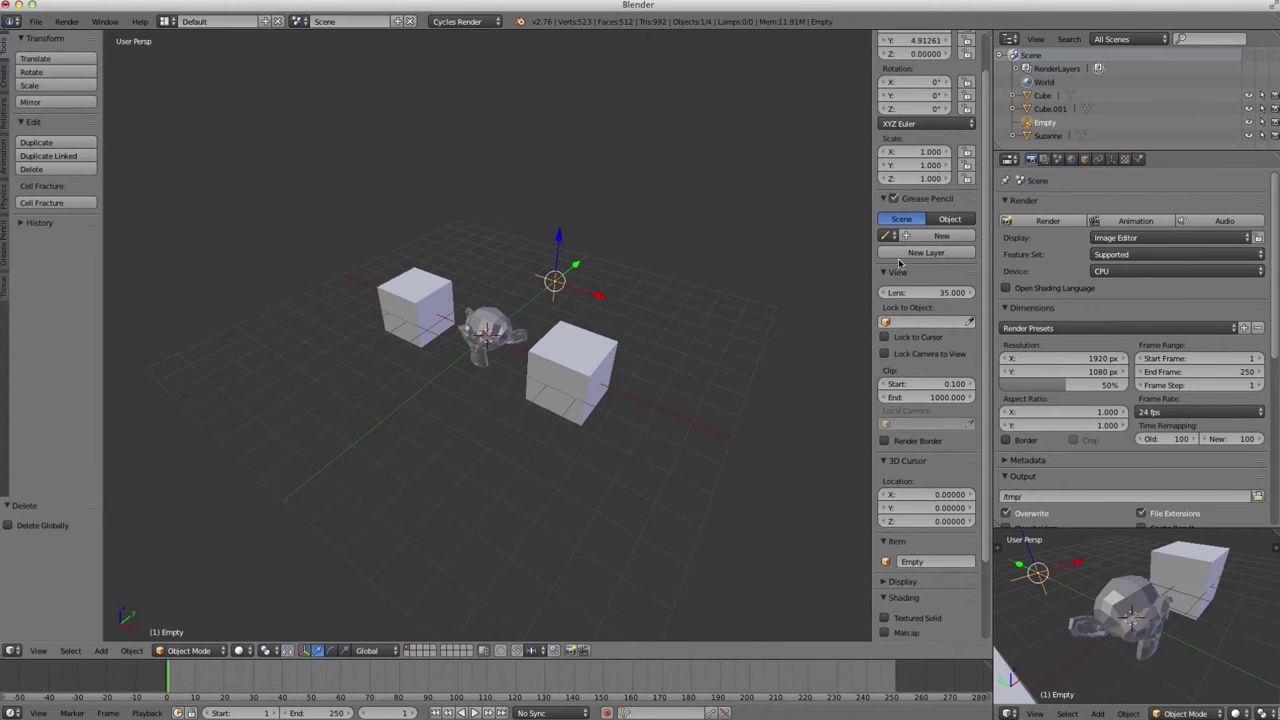
{"action": "left_click", "coordinate": [903, 39], "text": "ctrl"}
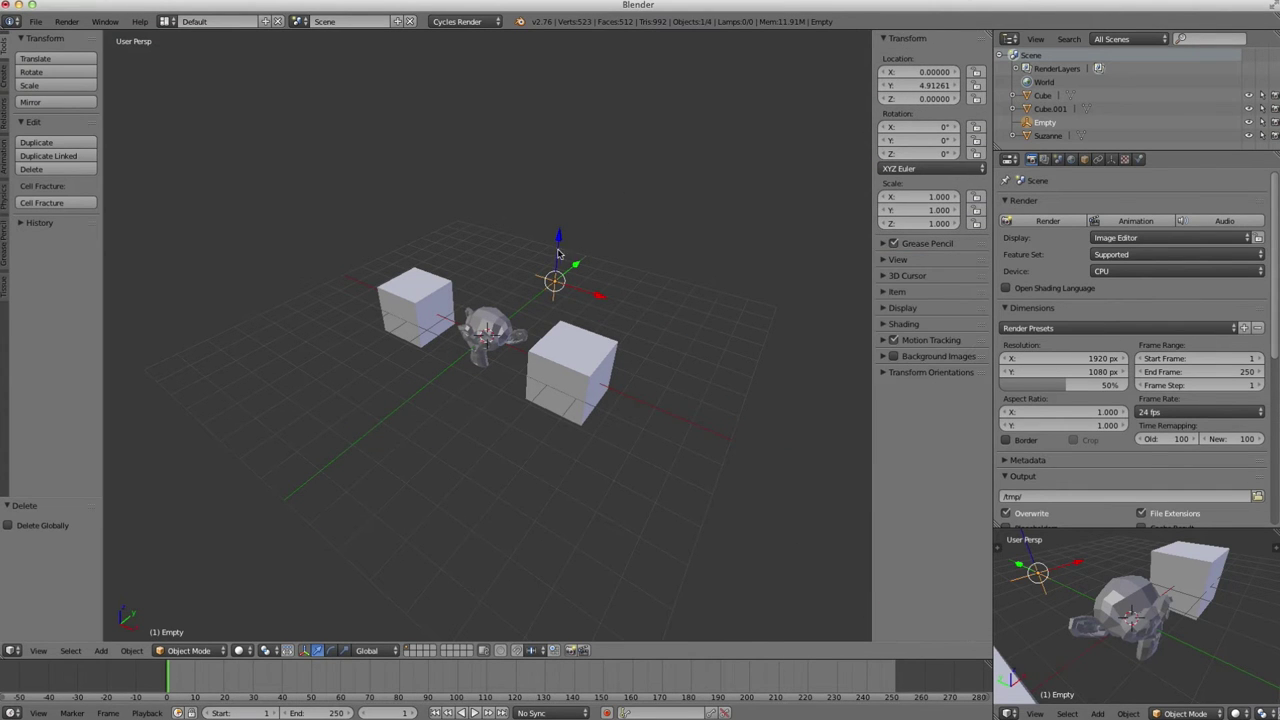
{"action": "key", "text": "g"}
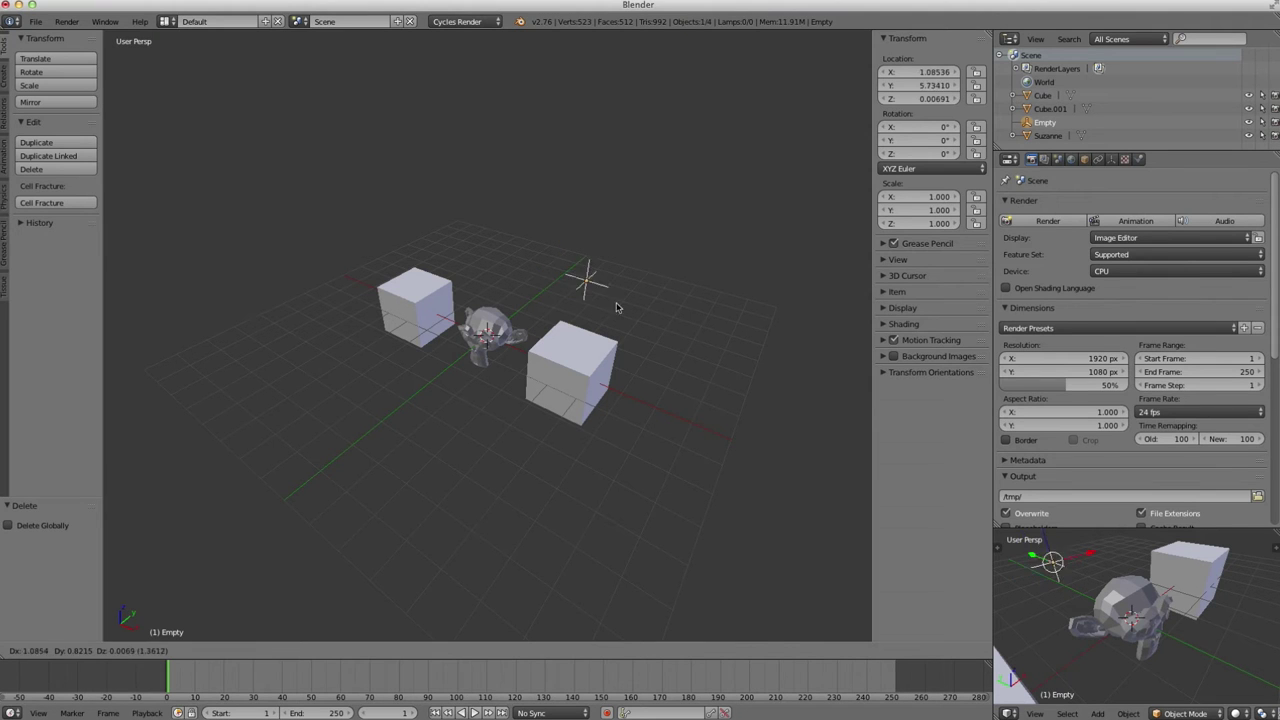
{"action": "key", "text": "Escape"}
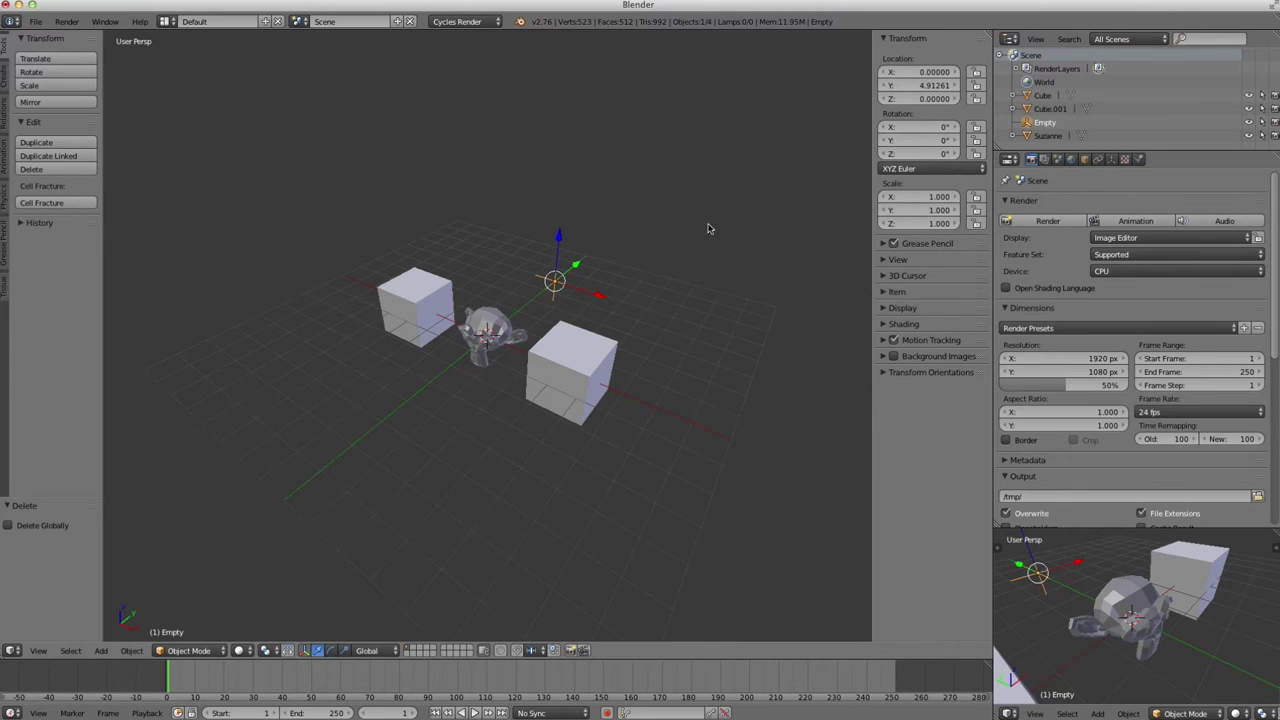
{"action": "key", "text": "g"}
{"action": "key", "text": "Escape"}
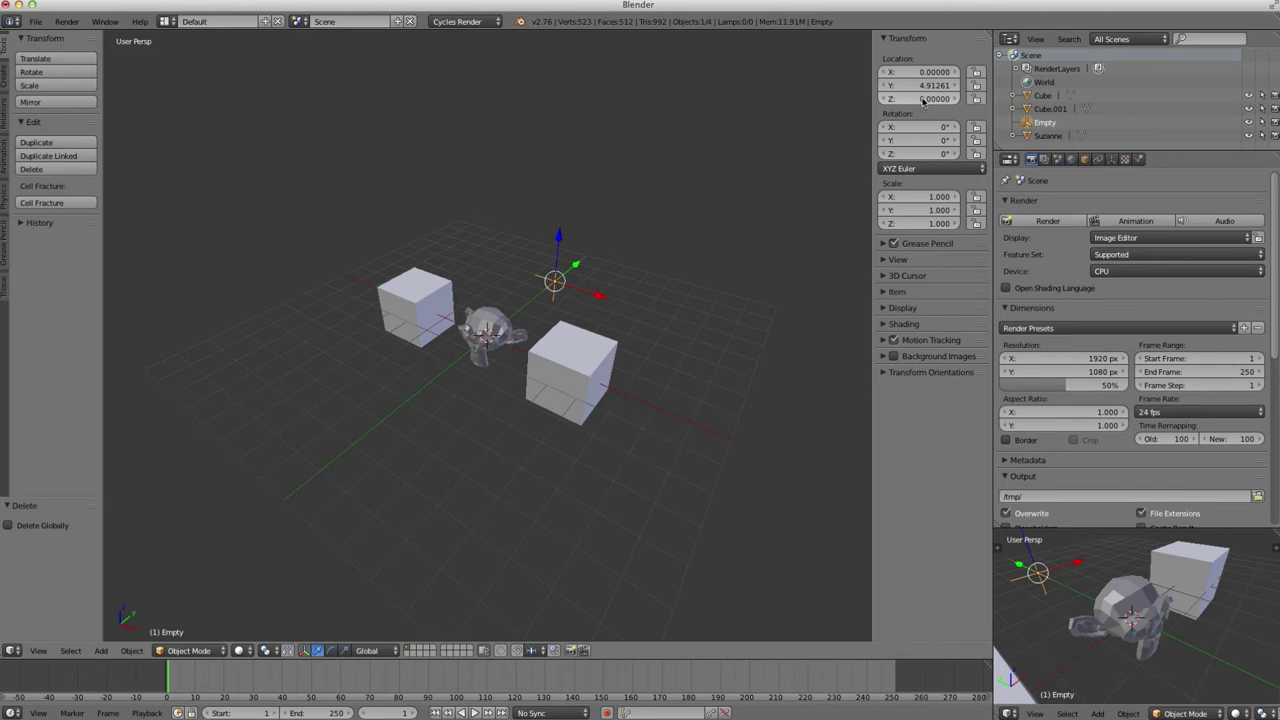
Select the copied cube on the positive X side and add a Subdivision Surface modifier to it.
{"action": "mouse_move", "coordinate": [569, 311]}
{"action": "middle_mouse_down"}
{"action": "mouse_move", "coordinate": [587, 275]}
{"action": "mouse_move", "coordinate": [533, 321]}
{"action": "mouse_move", "coordinate": [555, 300]}
{"action": "middle_mouse_up"}
{"action": "right_click", "coordinate": [553, 359]}
{"action": "mouse_move", "coordinate": [553, 359]}
{"action": "middle_mouse_down"}
{"action": "mouse_move", "coordinate": [574, 329]}
{"action": "mouse_move", "coordinate": [546, 348]}
{"action": "mouse_move", "coordinate": [560, 344]}
{"action": "middle_mouse_up"}
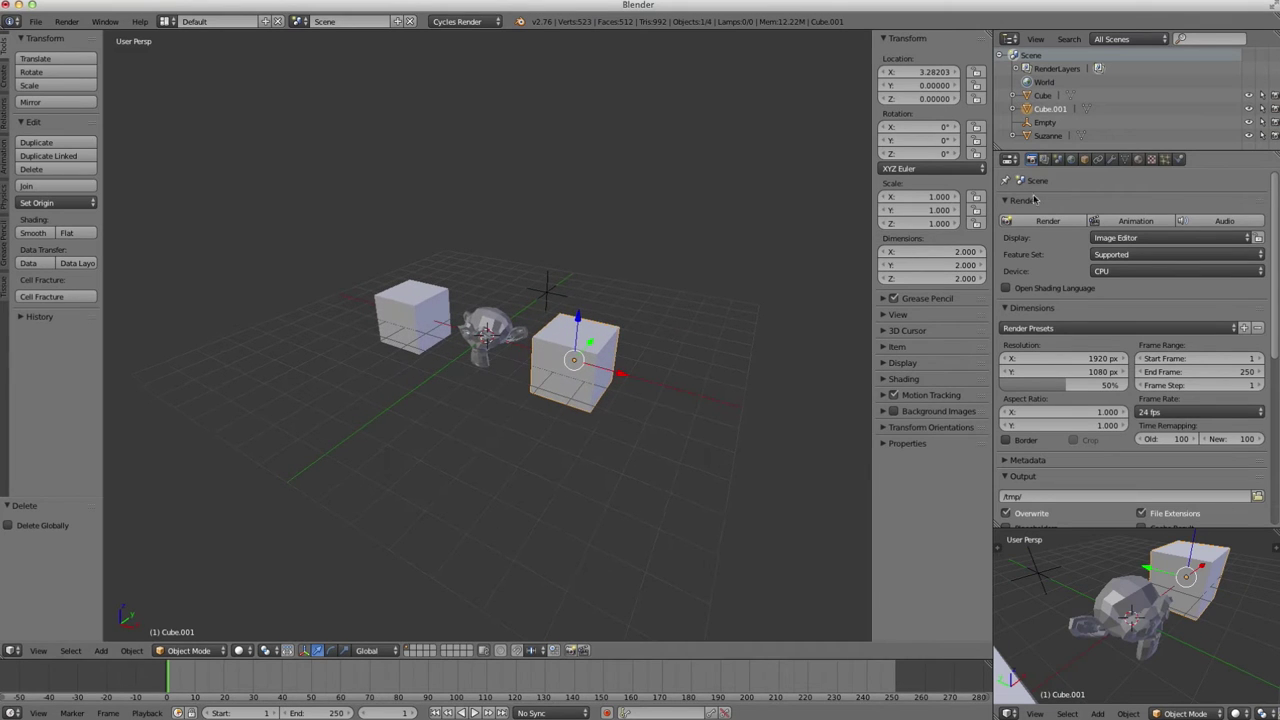
{"action": "left_click", "coordinate": [1111, 159]}
{"action": "left_click", "coordinate": [1057, 205]}
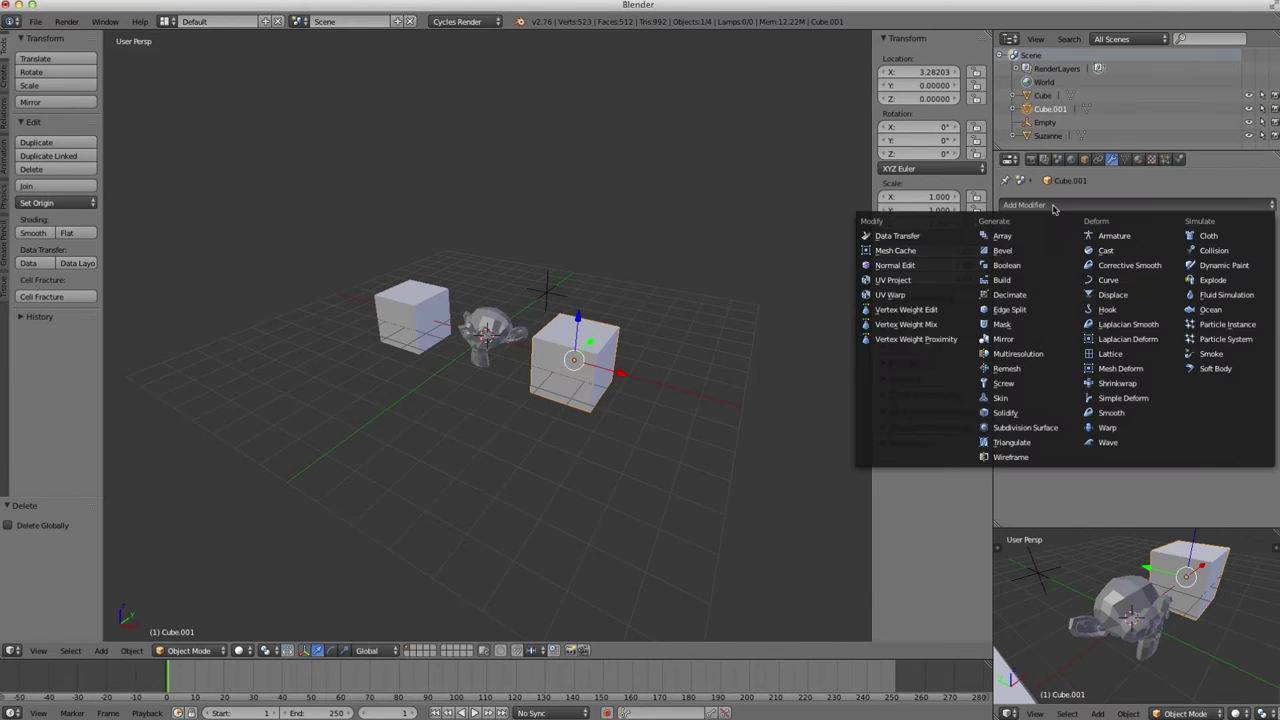
{"action": "left_click", "coordinate": [1052, 428]}
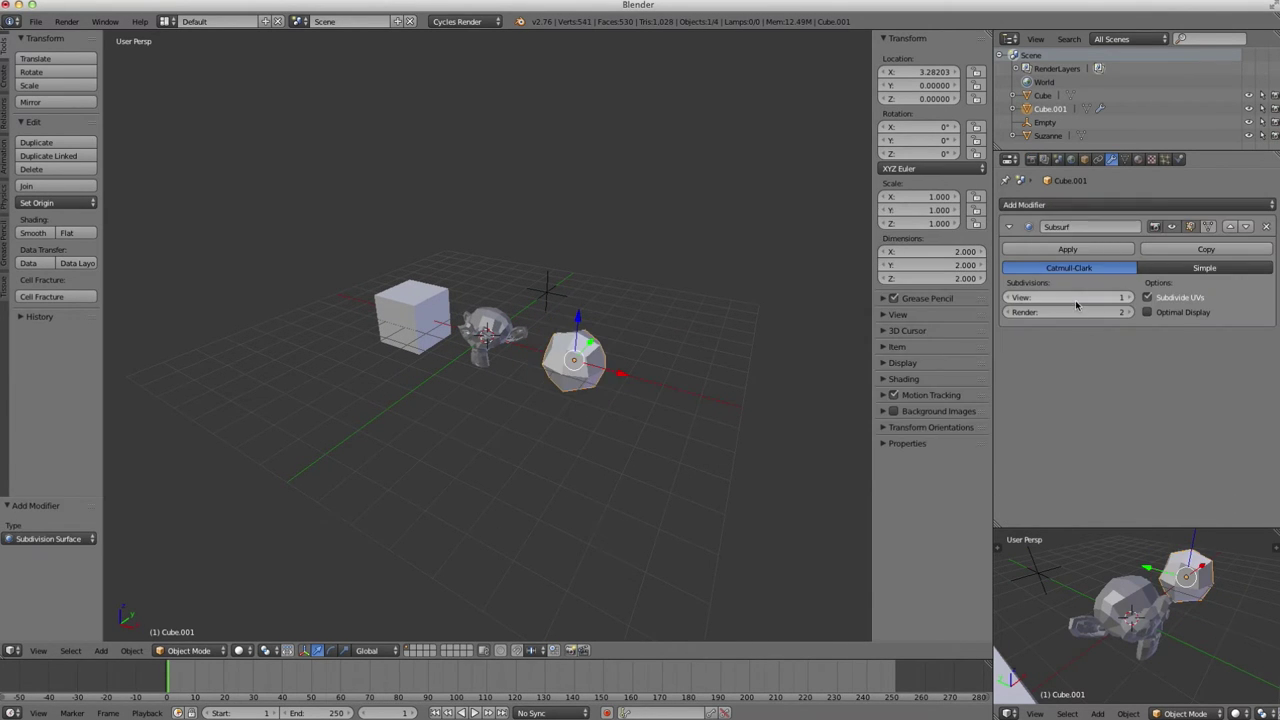
Try raising the Subsurf modifier's View subdivisions to 3 and return them to 1.
{"action": "left_click", "coordinate": [1129, 297]}
{"action": "left_click", "coordinate": [1129, 297]}
{"action": "left_click", "coordinate": [1129, 297]}
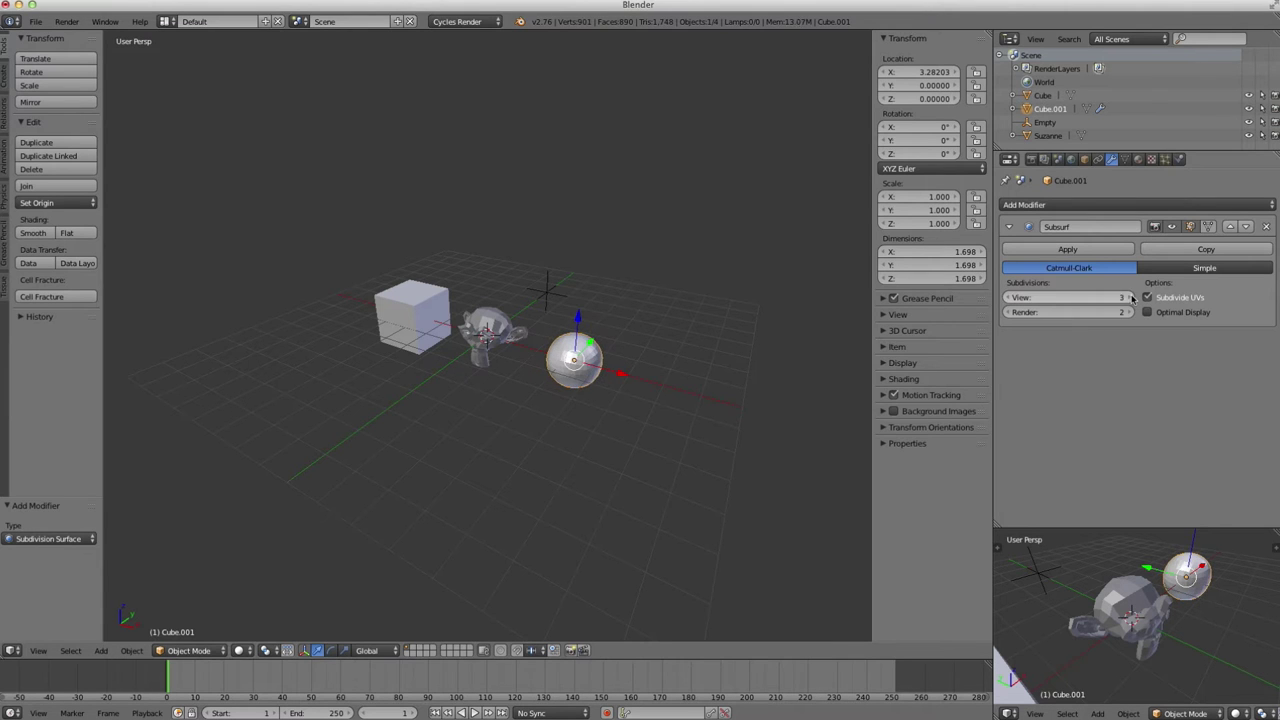
{"action": "left_click", "coordinate": [1009, 297]}
{"action": "left_click", "coordinate": [1009, 297]}
{"action": "left_click", "coordinate": [1009, 297]}
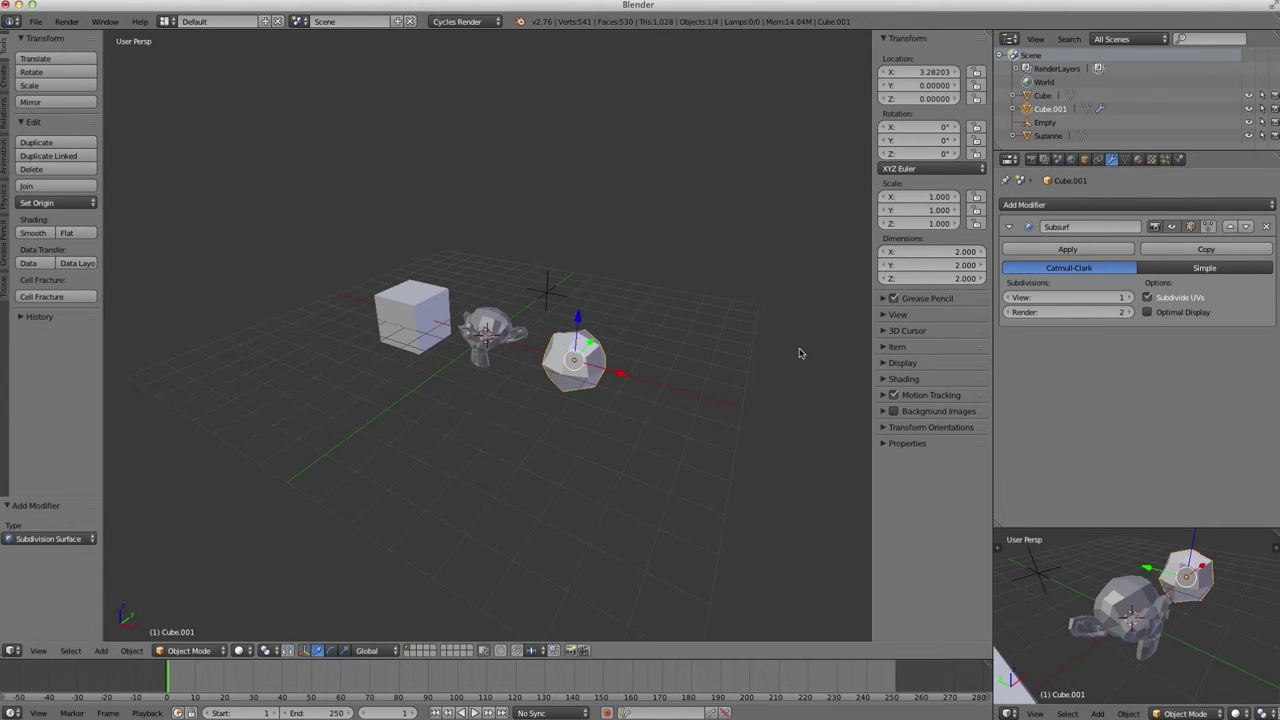
Add a driver to the Subsurf modifier's View subdivisions value.
{"action": "right_click", "coordinate": [1092, 303]}
{"action": "right_click", "coordinate": [1058, 300]}
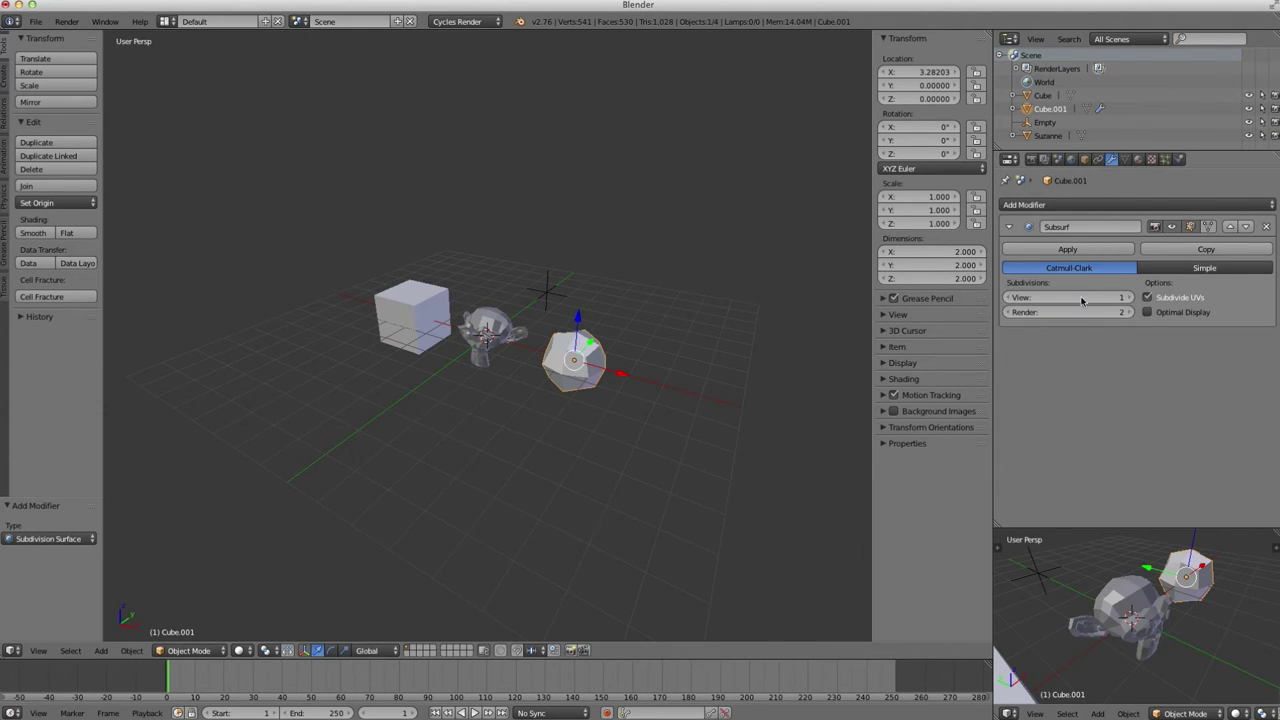
{"action": "right_click", "coordinate": [1080, 300]}
{"action": "left_click", "coordinate": [1018, 300]}
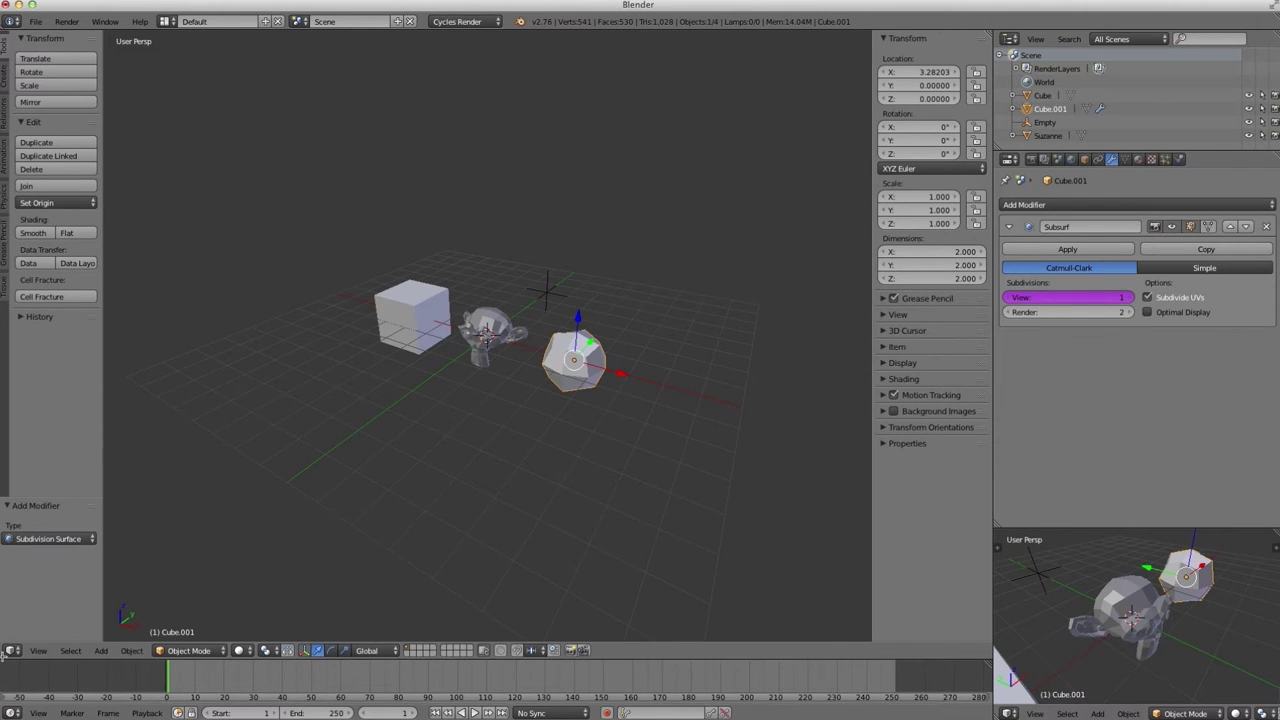
Split the 3D view horizontally and turn the upper area into a Graph Editor in Drivers mode.
{"action": "left_click_drag", "start_coordinate": [5, 656], "coordinate": [14, 381]}
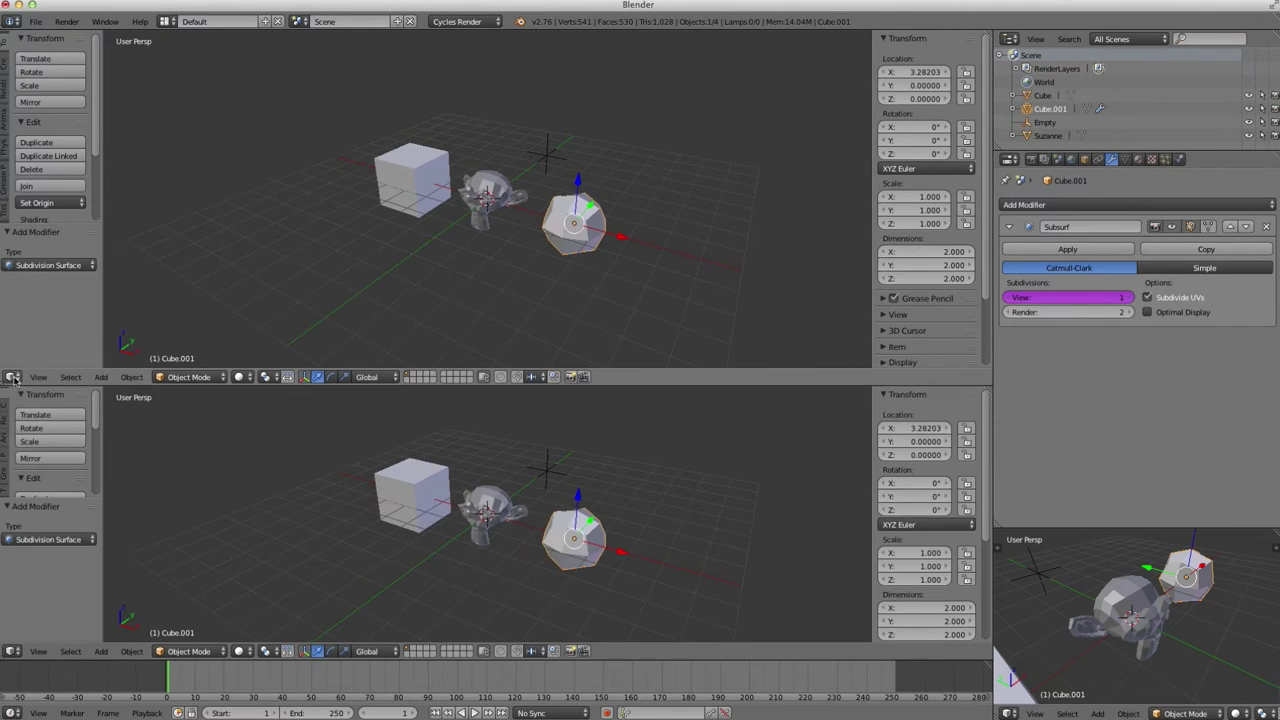
{"action": "left_click", "coordinate": [13, 377]}
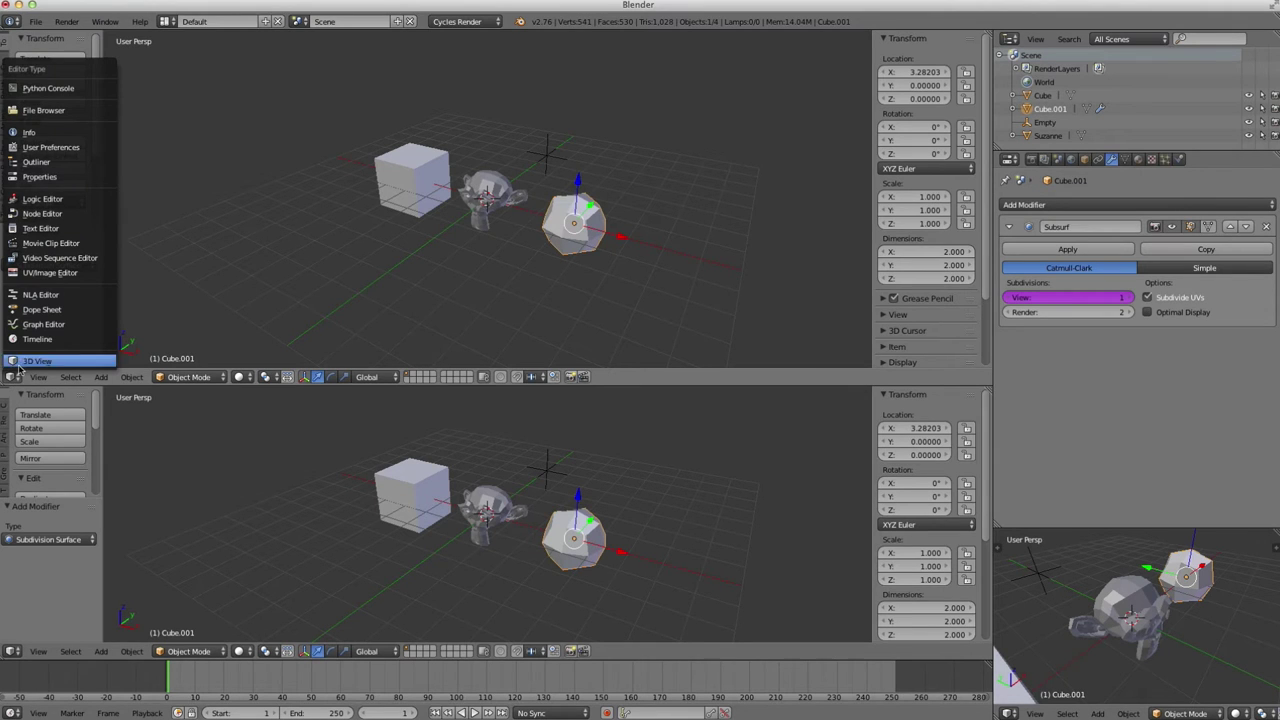
{"action": "left_click", "coordinate": [44, 324]}
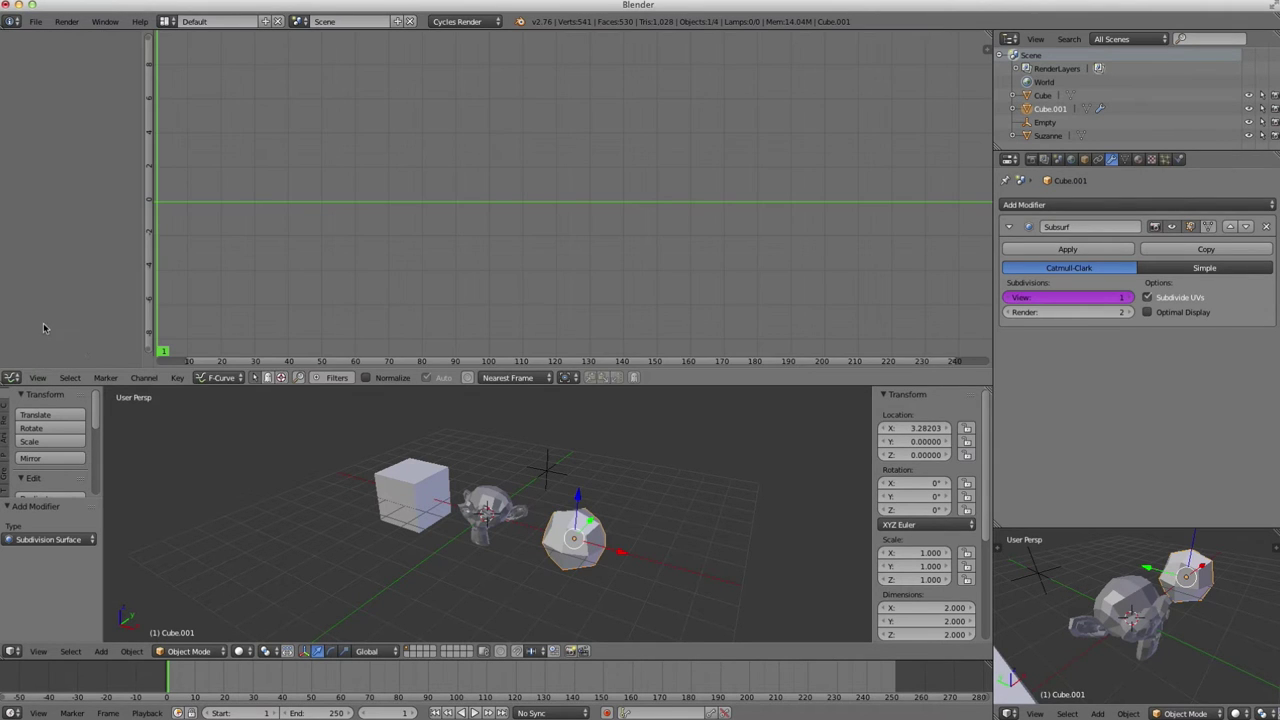
{"action": "left_click", "coordinate": [224, 381]}
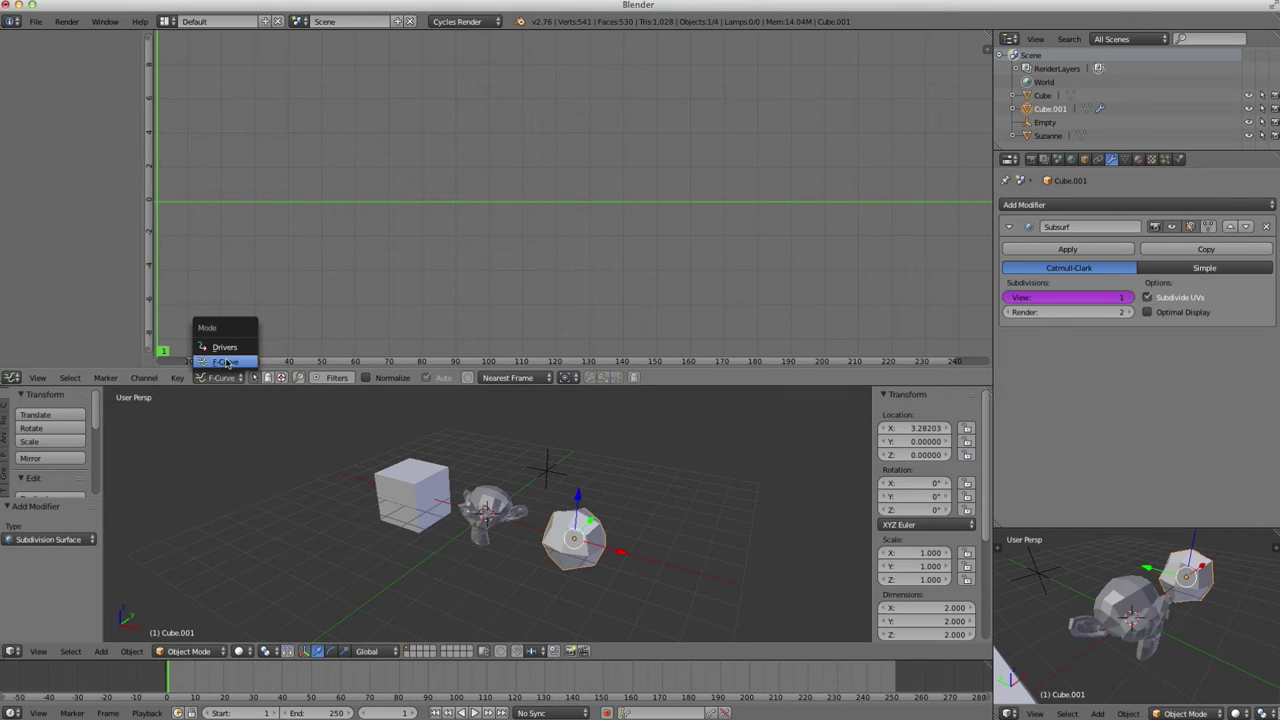
{"action": "left_click", "coordinate": [230, 348]}
{"action": "mouse_move", "coordinate": [388, 252]}
{"action": "middle_mouse_down", "text": "ctrl"}
{"action": "mouse_move", "coordinate": [414, 246]}
{"action": "mouse_move", "coordinate": [371, 223]}
{"action": "mouse_move", "coordinate": [385, 240]}
{"action": "middle_mouse_up", "text": "ctrl"}
{"action": "middle_click_drag", "start_coordinate": [422, 176], "coordinate": [419, 226]}
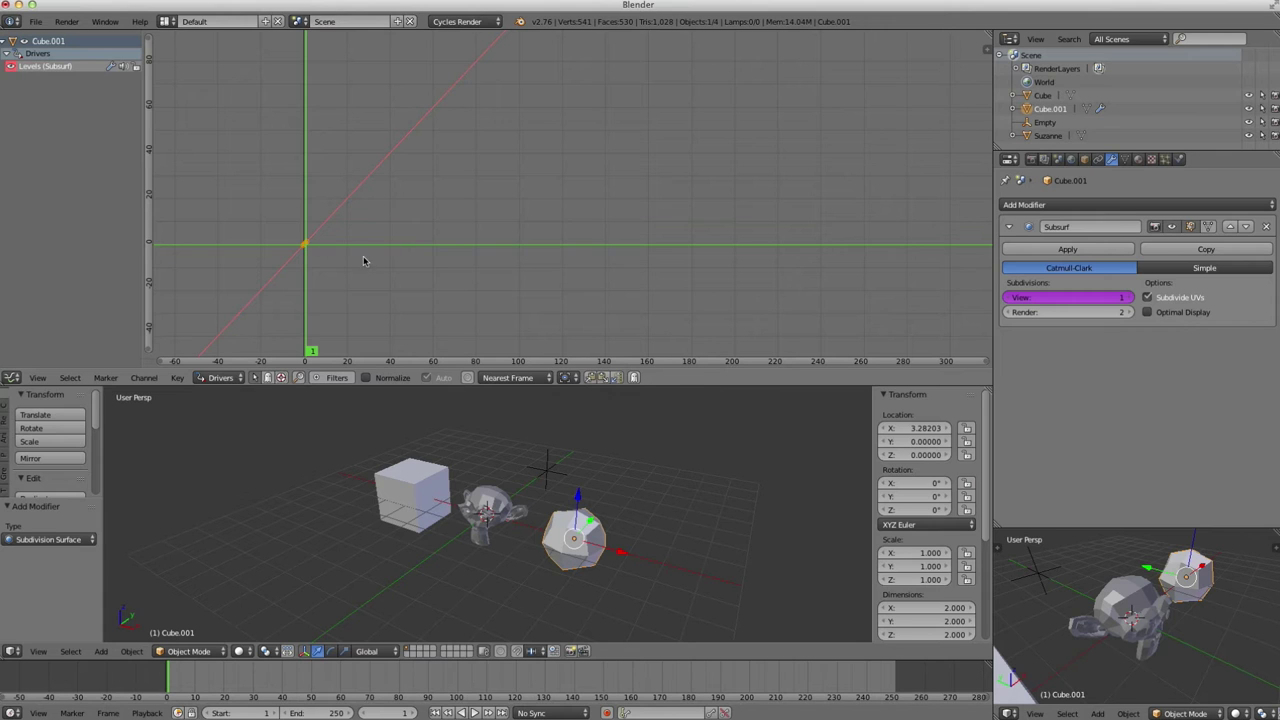
Display the Levels (Subsurf) driver's settings in the Graph Editor, with the Active F-Curve and Active Keyframe sections collapsed.
{"action": "key", "text": "n"}
{"action": "left_click_drag", "start_coordinate": [858, 172], "coordinate": [776, 172]}
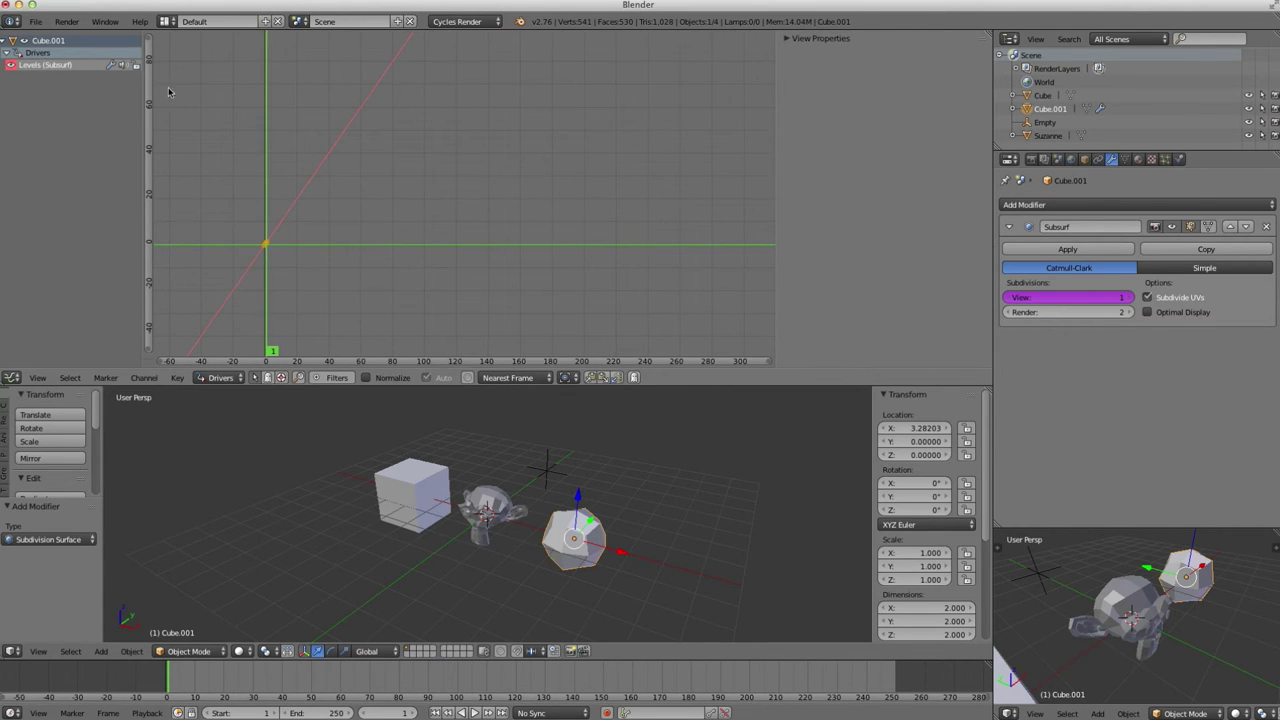
{"action": "left_click", "coordinate": [50, 67]}
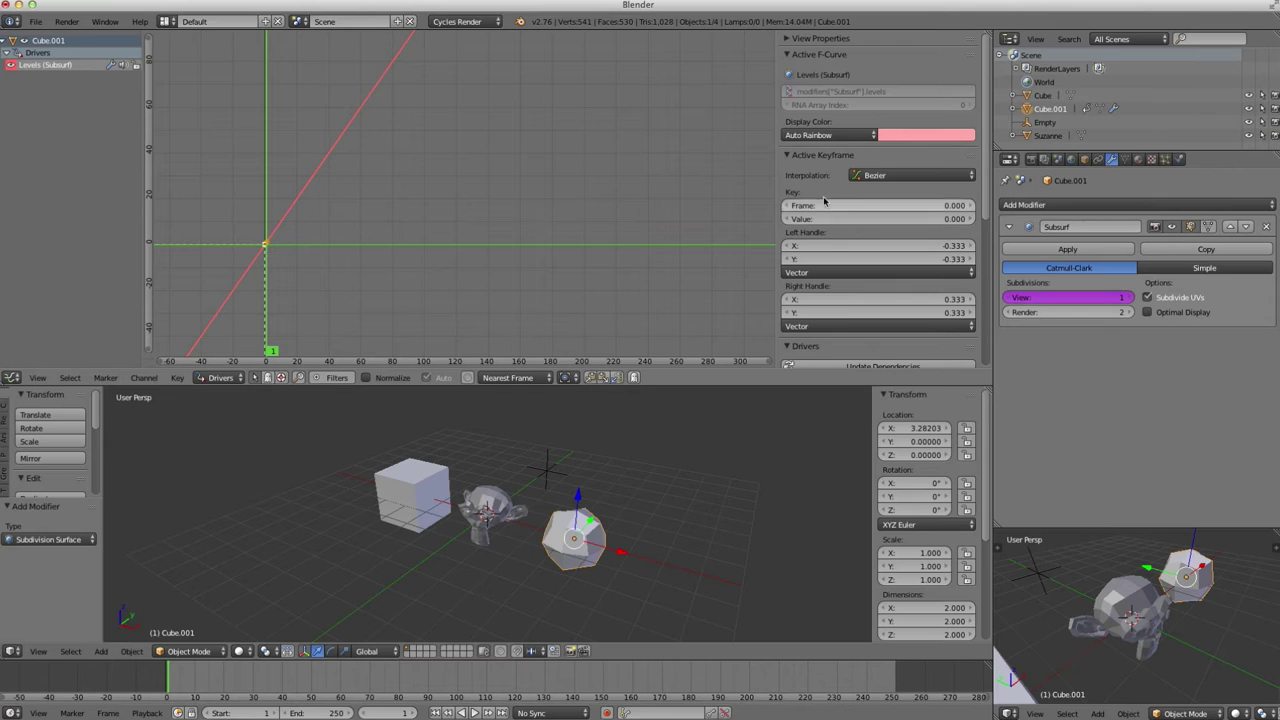
{"action": "left_click", "coordinate": [817, 53]}
{"action": "left_click", "coordinate": [821, 70]}
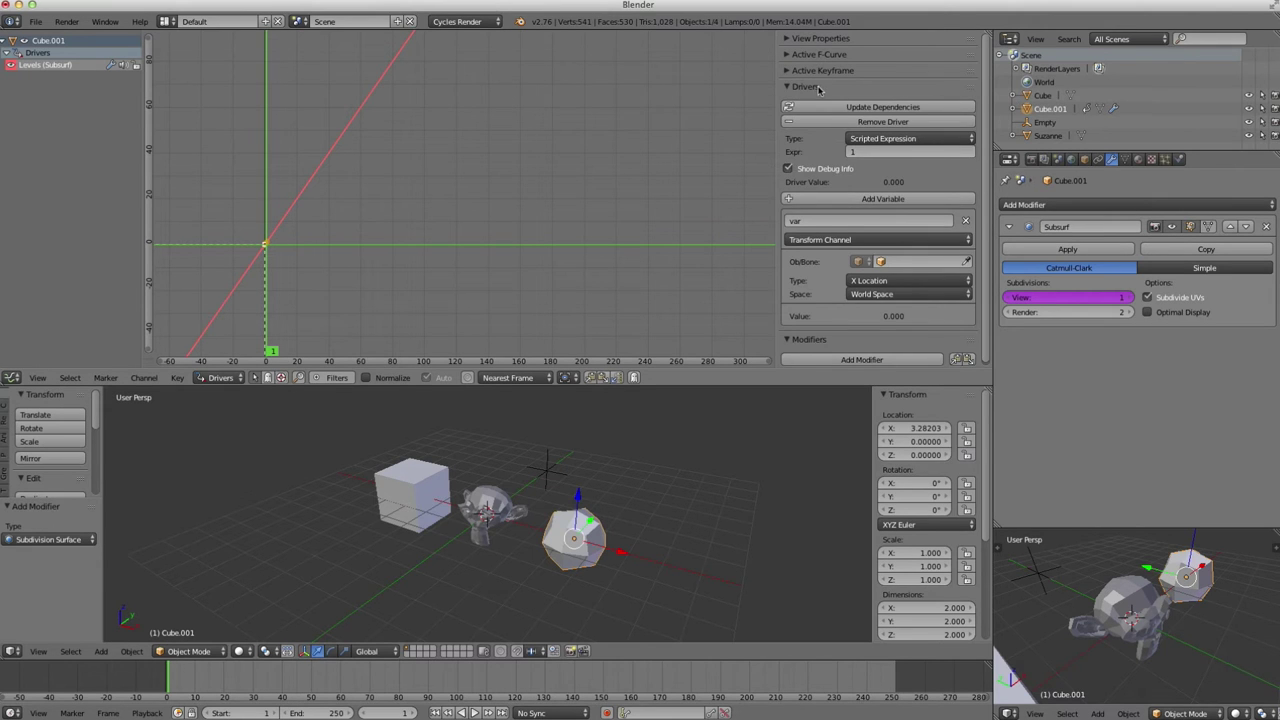
Enter 1 as the driver's expression and pick the empty as the target object of the variable var.
{"action": "type", "text": "1"}
{"action": "key", "text": "Return"}
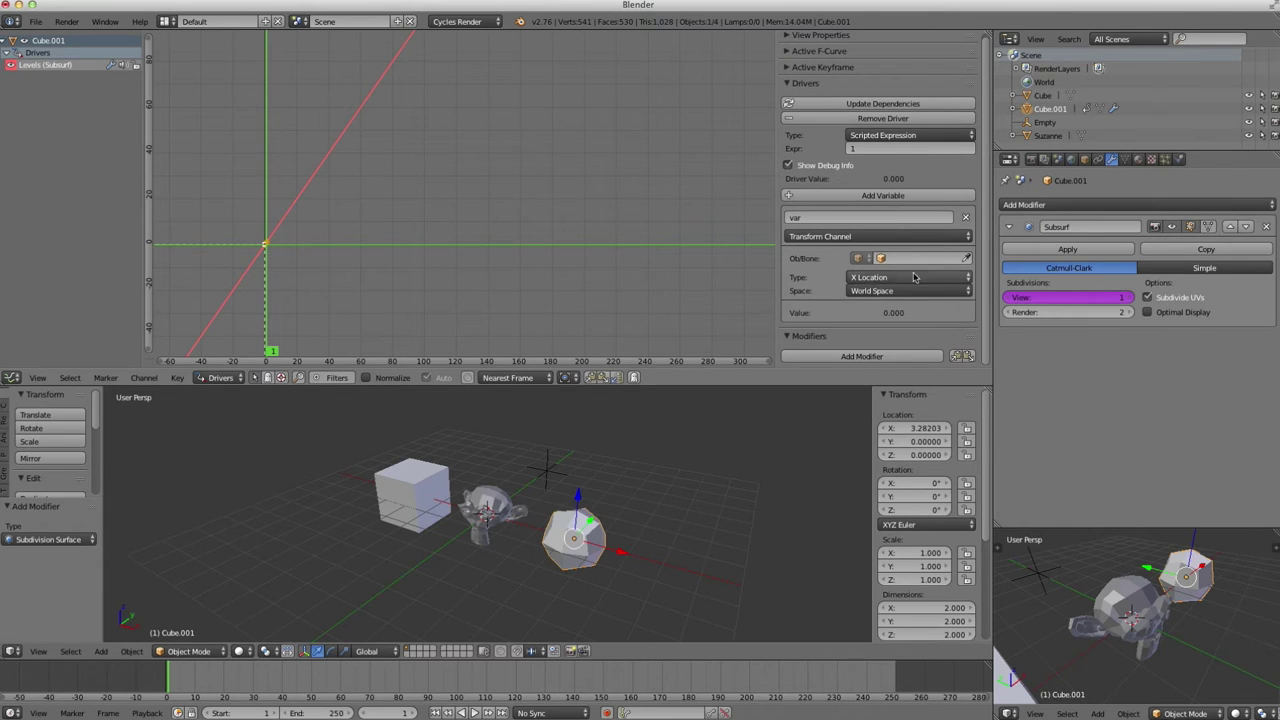
{"action": "left_click", "coordinate": [967, 259]}
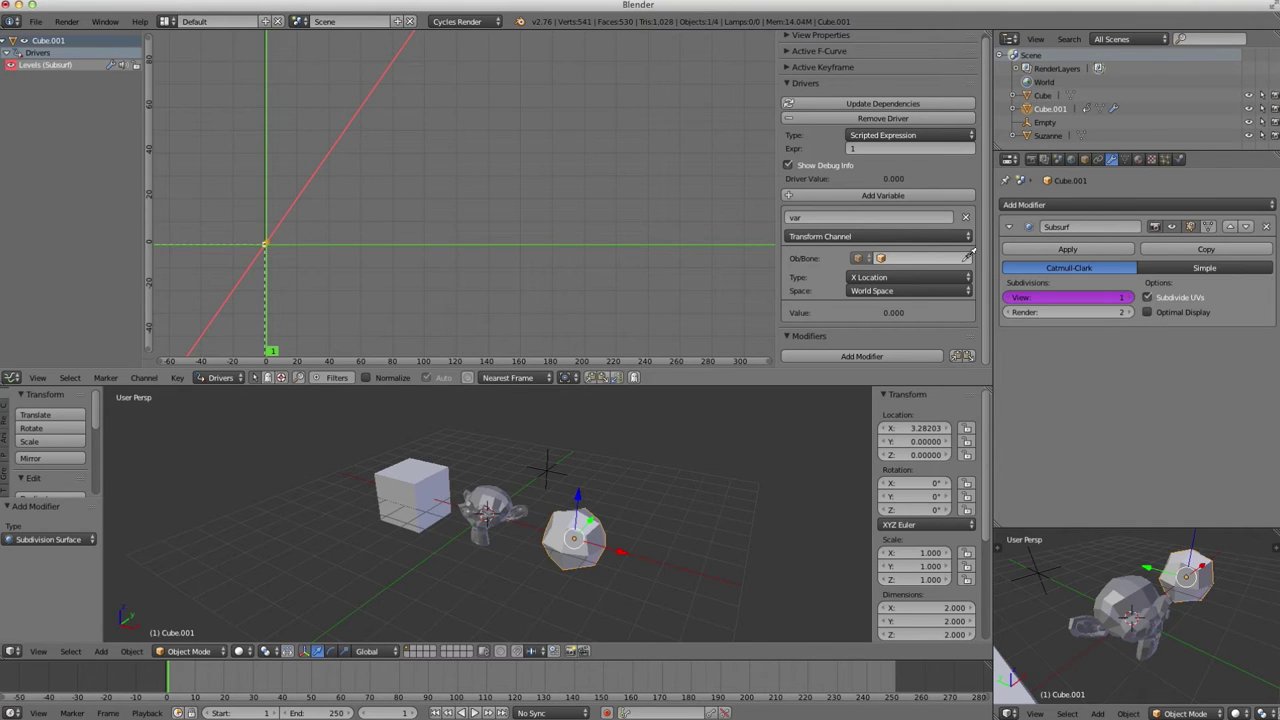
{"action": "left_click", "coordinate": [550, 464]}
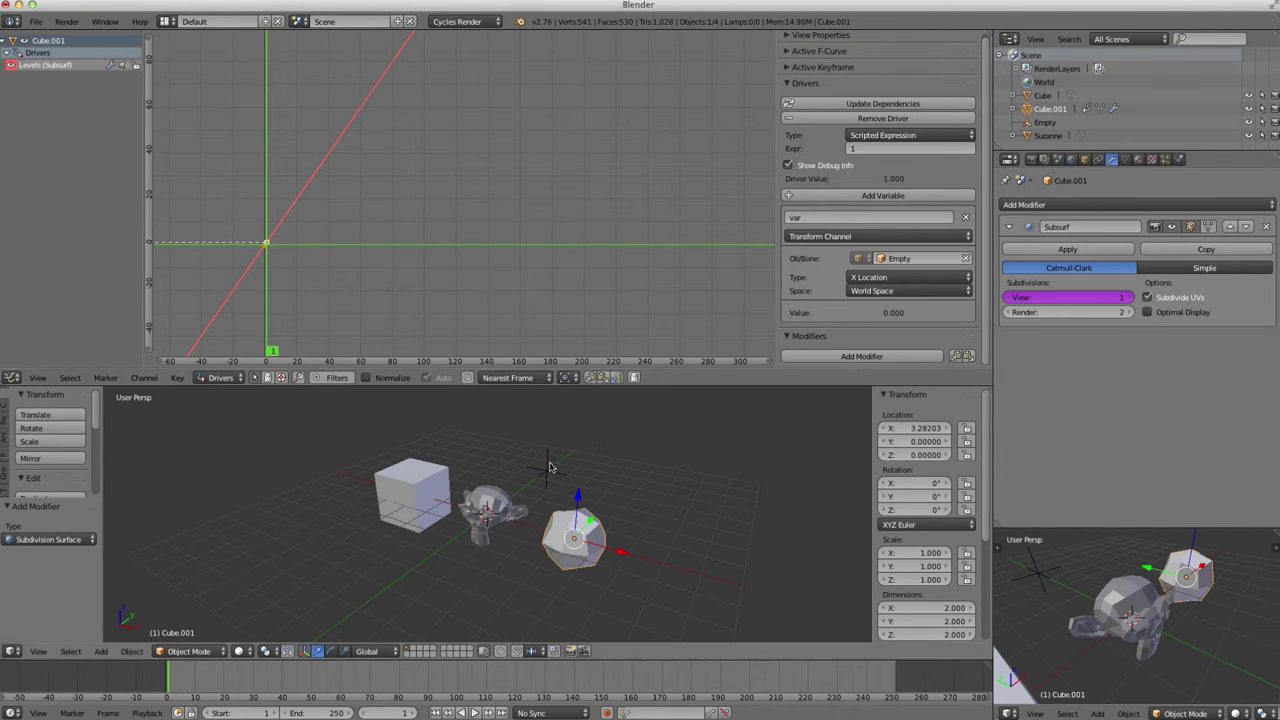
Make the variable var read the empty's Z Location, and set the driver's expression to var.
{"action": "left_click", "coordinate": [883, 259]}
{"action": "left_click", "coordinate": [888, 312]}
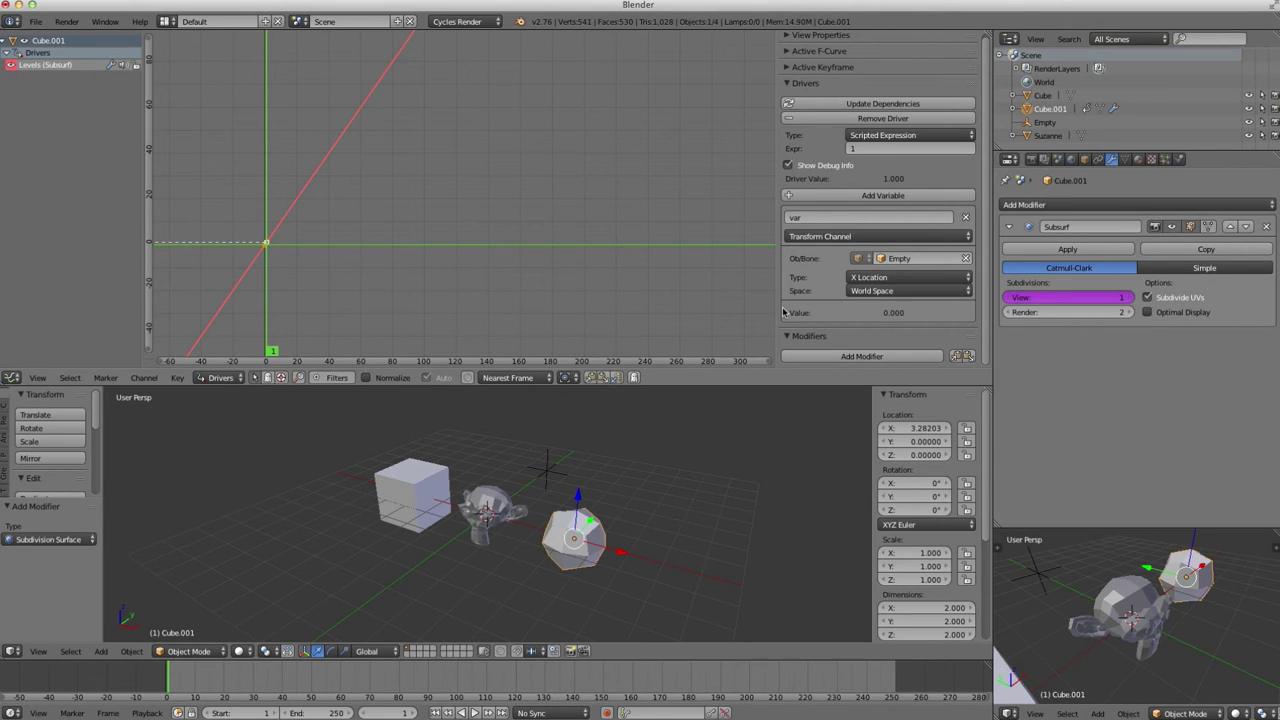
{"action": "left_click", "coordinate": [866, 279]}
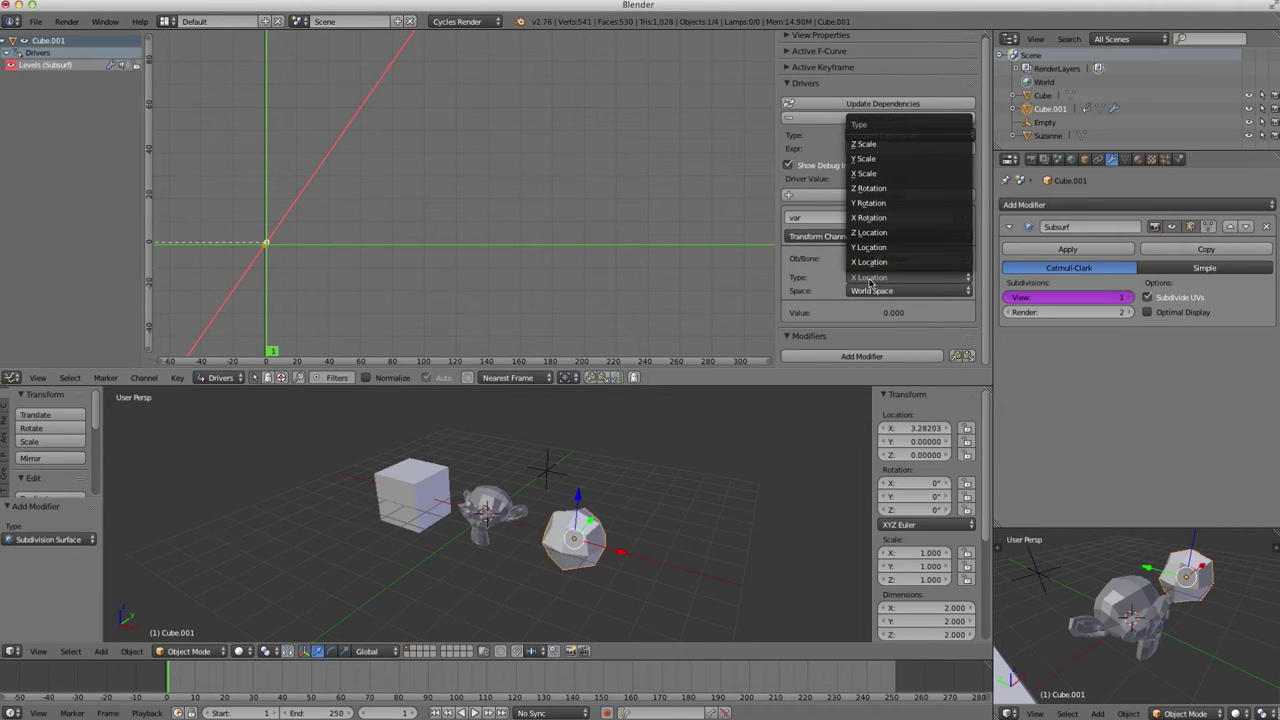
{"action": "left_click", "coordinate": [869, 232]}
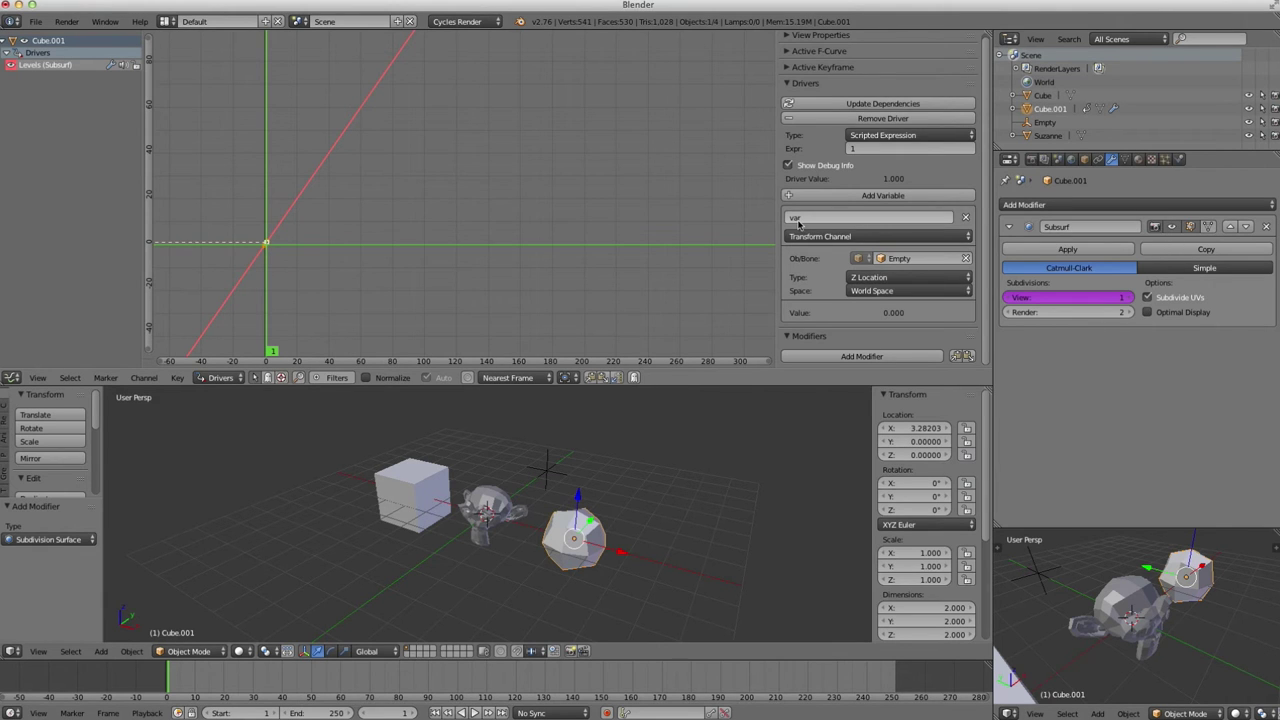
{"action": "left_click", "coordinate": [888, 147]}
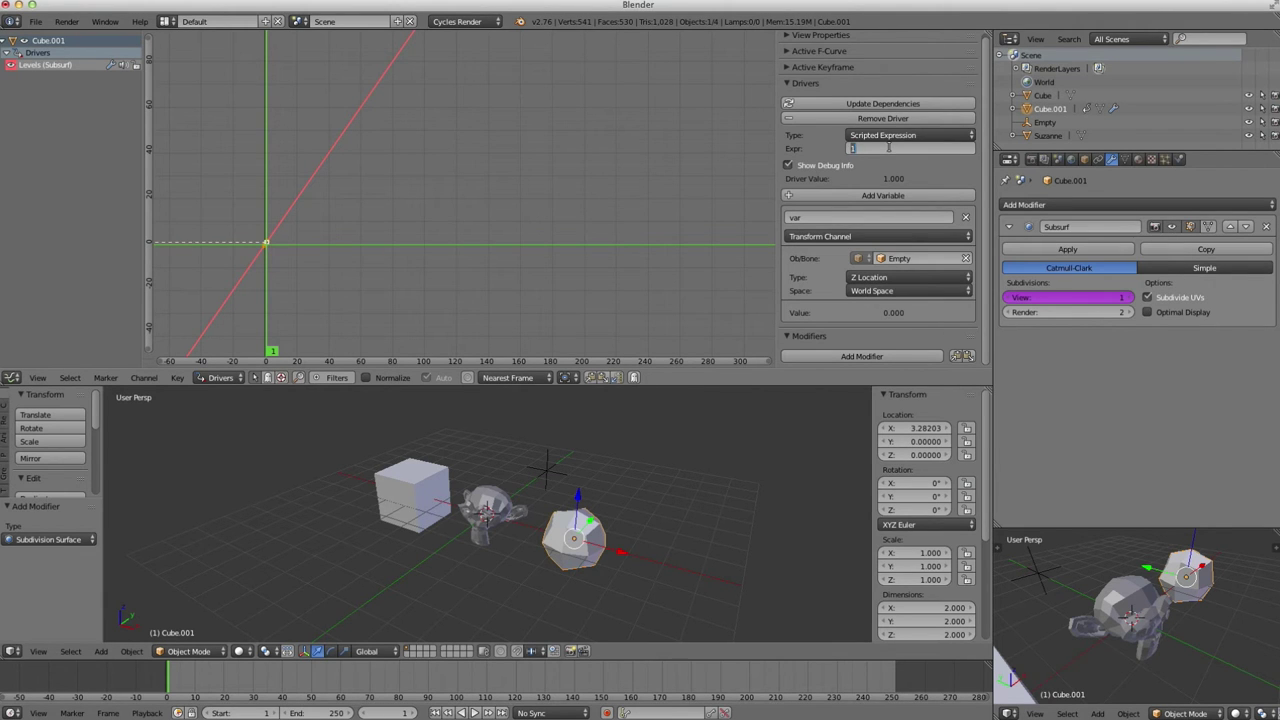
{"action": "key", "text": "Return"}
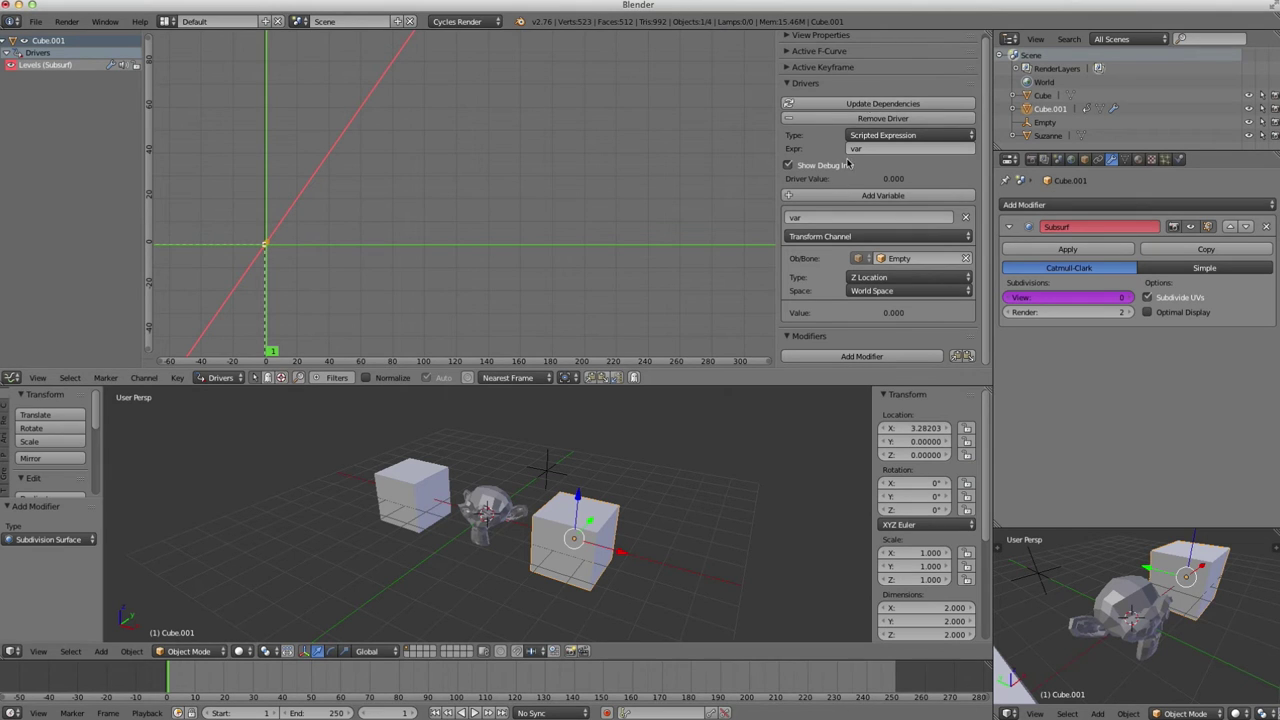
Select the empty and move it along the Z axis, leaving it at about Z 2.15, to test the driver.
{"action": "right_click", "coordinate": [552, 464]}
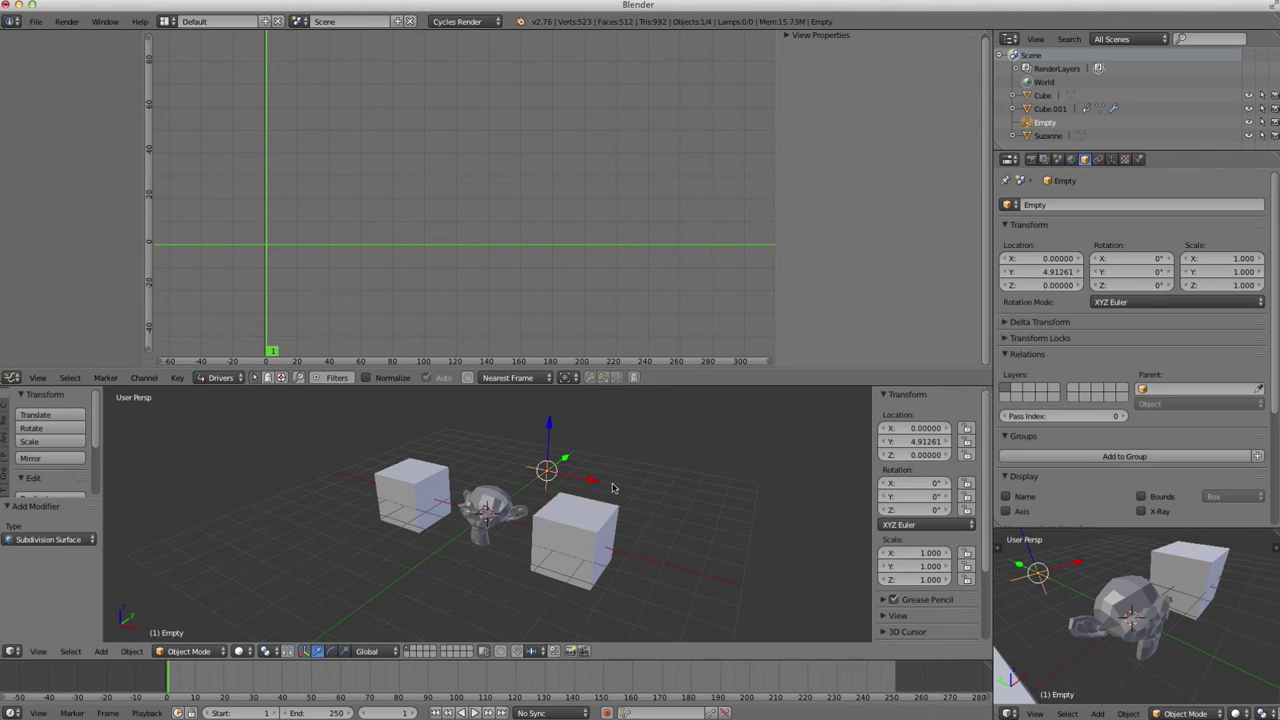
{"action": "left_click_drag", "start_coordinate": [550, 428], "coordinate": [568, 634]}
{"action": "middle_click_drag", "start_coordinate": [600, 545], "coordinate": [617, 510]}
{"action": "mouse_move", "coordinate": [548, 429]}
{"action": "left_mouse_down"}
{"action": "mouse_move", "coordinate": [556, 439]}
{"action": "mouse_move", "coordinate": [550, 417]}
{"action": "mouse_move", "coordinate": [554, 463]}
{"action": "mouse_move", "coordinate": [560, 423]}
{"action": "mouse_move", "coordinate": [562, 443]}
{"action": "left_mouse_up"}
{"action": "right_click", "coordinate": [562, 443]}
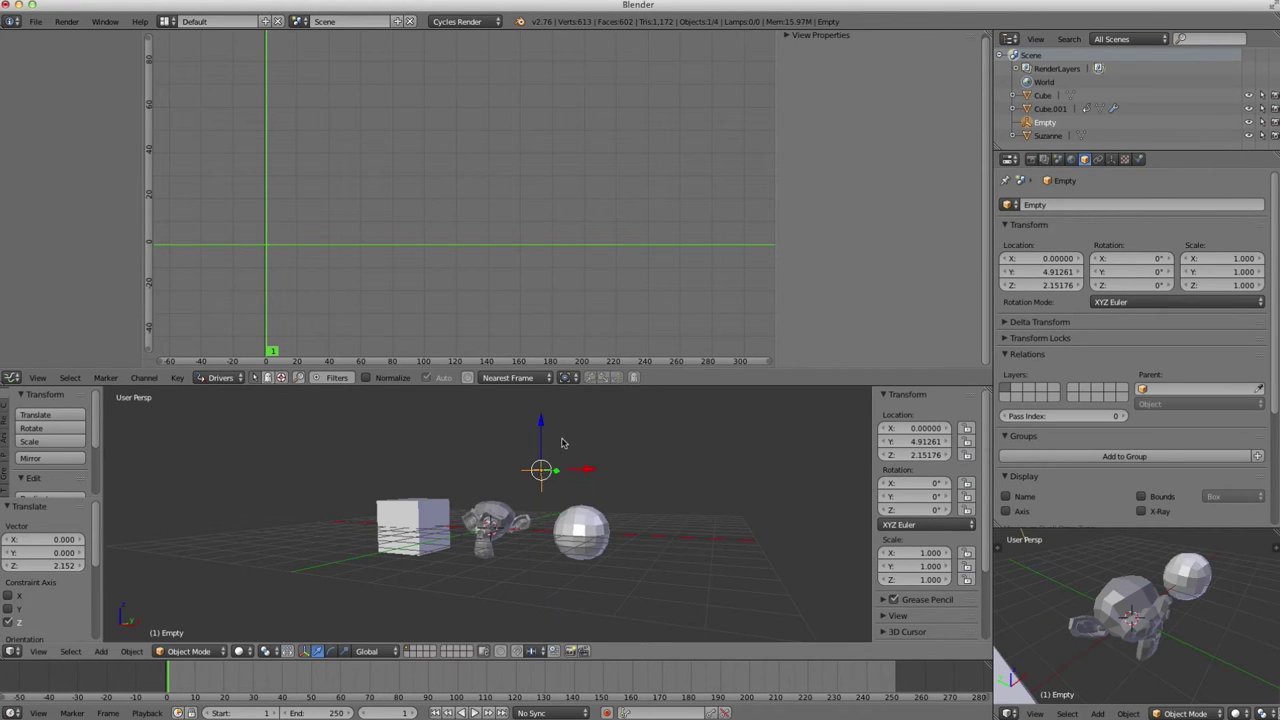
Pin the smoothed cube's modifier settings and move the empty up and down in Z, leaving it at about 2.46.
{"action": "right_click", "coordinate": [600, 541]}
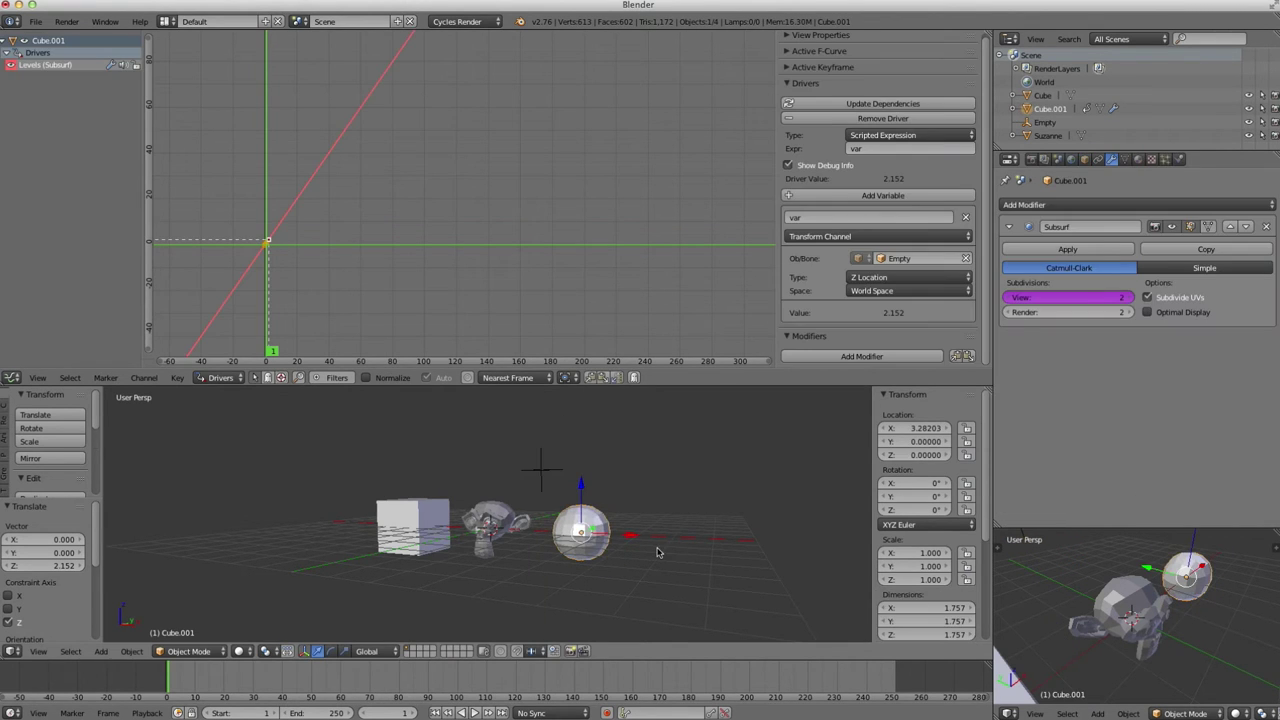
{"action": "right_click", "coordinate": [543, 466]}
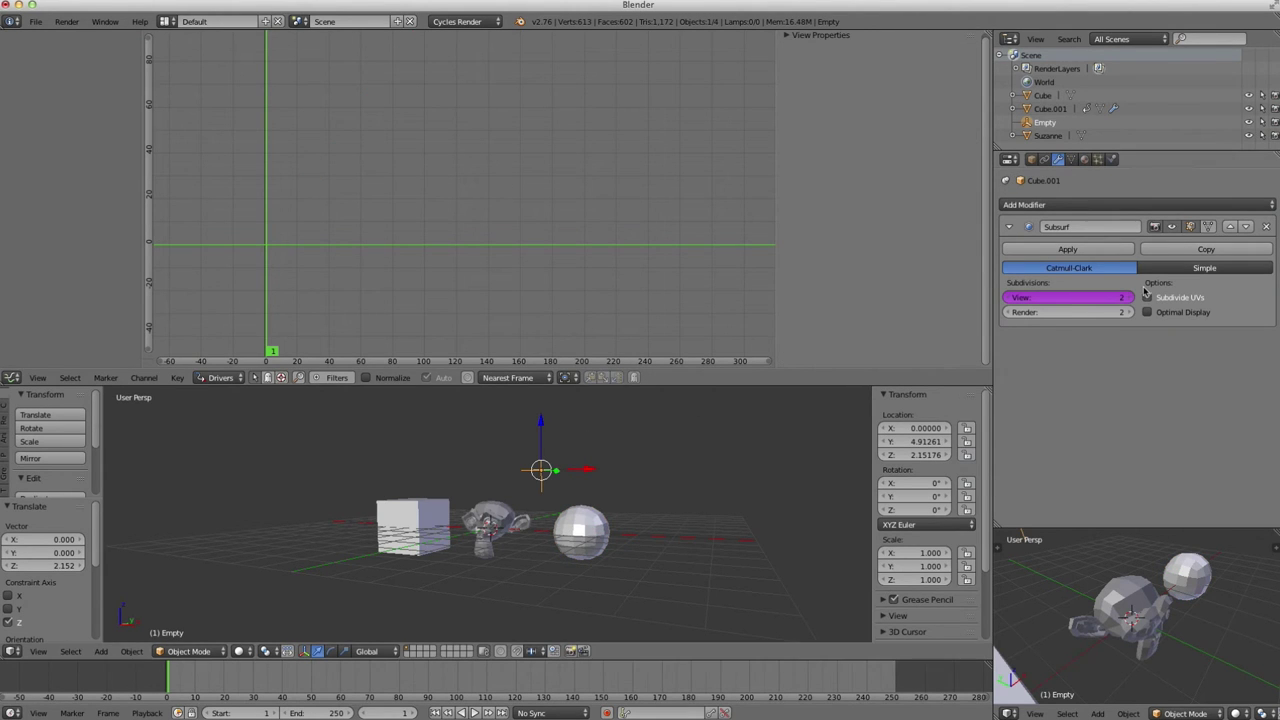
{"action": "mouse_move", "coordinate": [538, 425]}
{"action": "left_mouse_down"}
{"action": "mouse_move", "coordinate": [538, 390]}
{"action": "mouse_move", "coordinate": [538, 413]}
{"action": "left_mouse_up"}
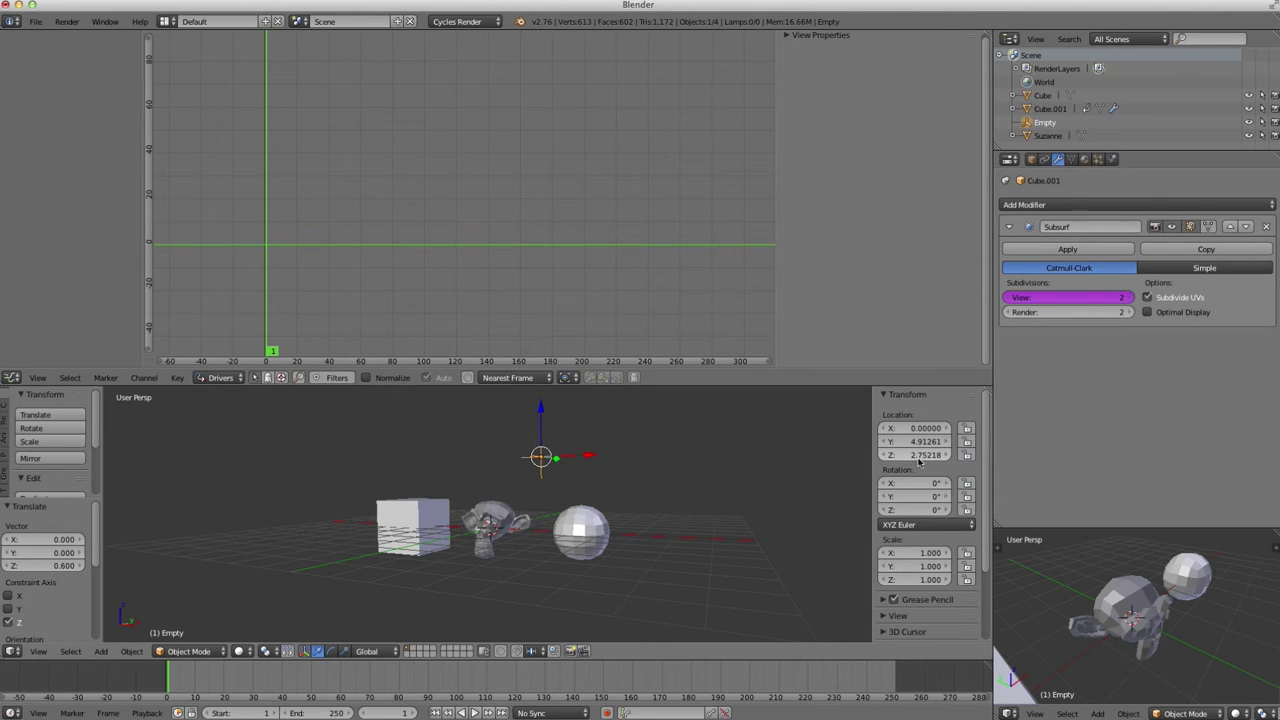
{"action": "left_click_drag", "start_coordinate": [540, 412], "coordinate": [542, 437]}
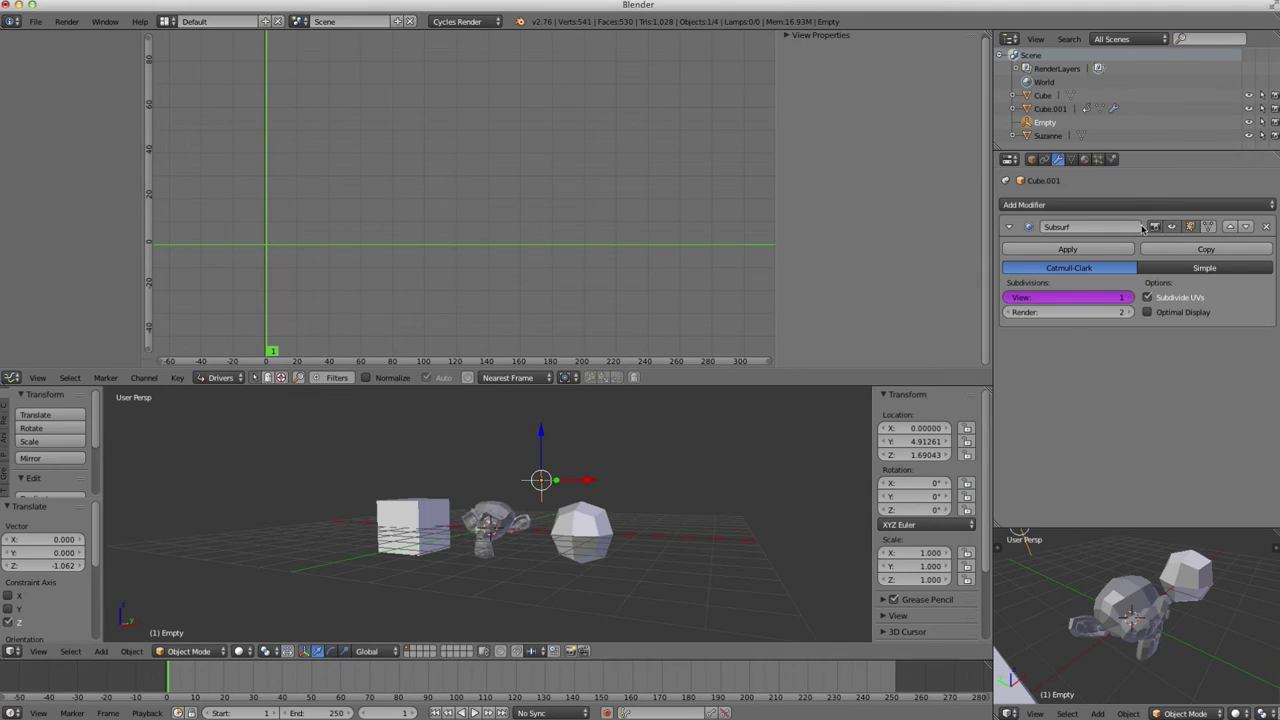
{"action": "mouse_move", "coordinate": [542, 436]}
{"action": "left_mouse_down"}
{"action": "mouse_move", "coordinate": [543, 464]}
{"action": "mouse_move", "coordinate": [546, 420]}
{"action": "left_mouse_up"}
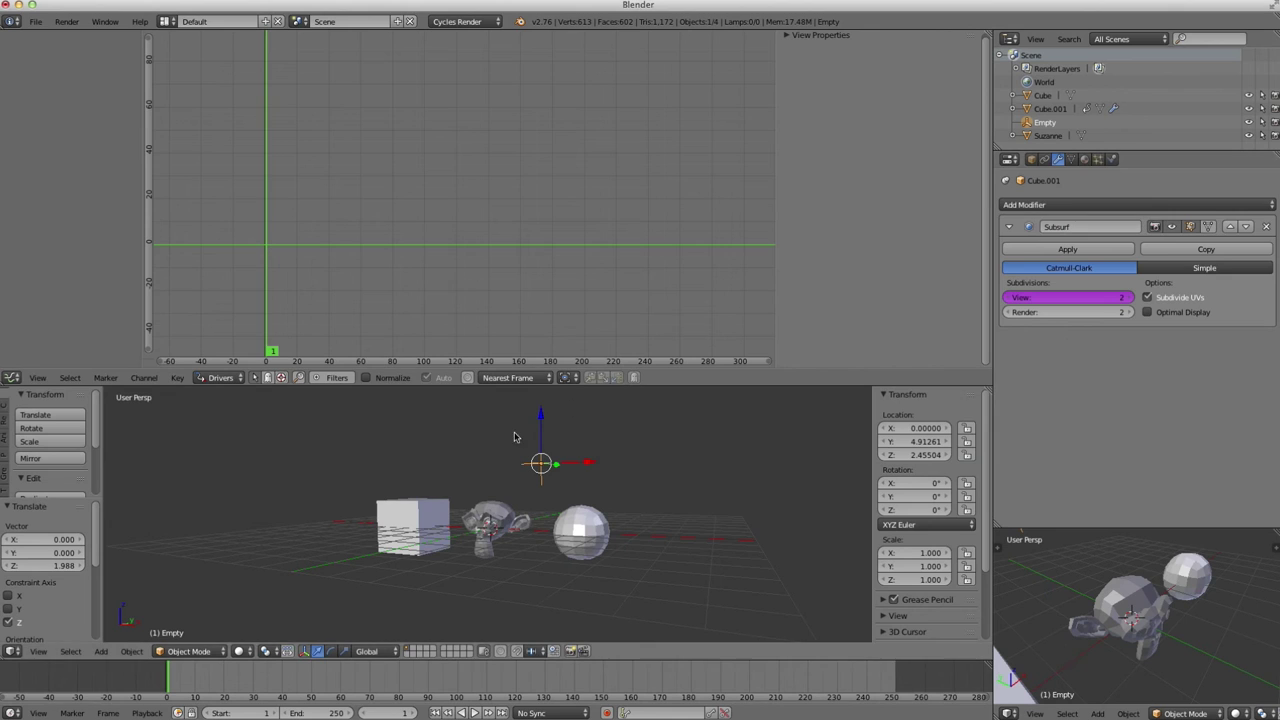
Copy the driver from the View subdivisions to the Render subdivisions, and lower the empty along Z to test both values.
{"action": "right_click", "coordinate": [1072, 300]}
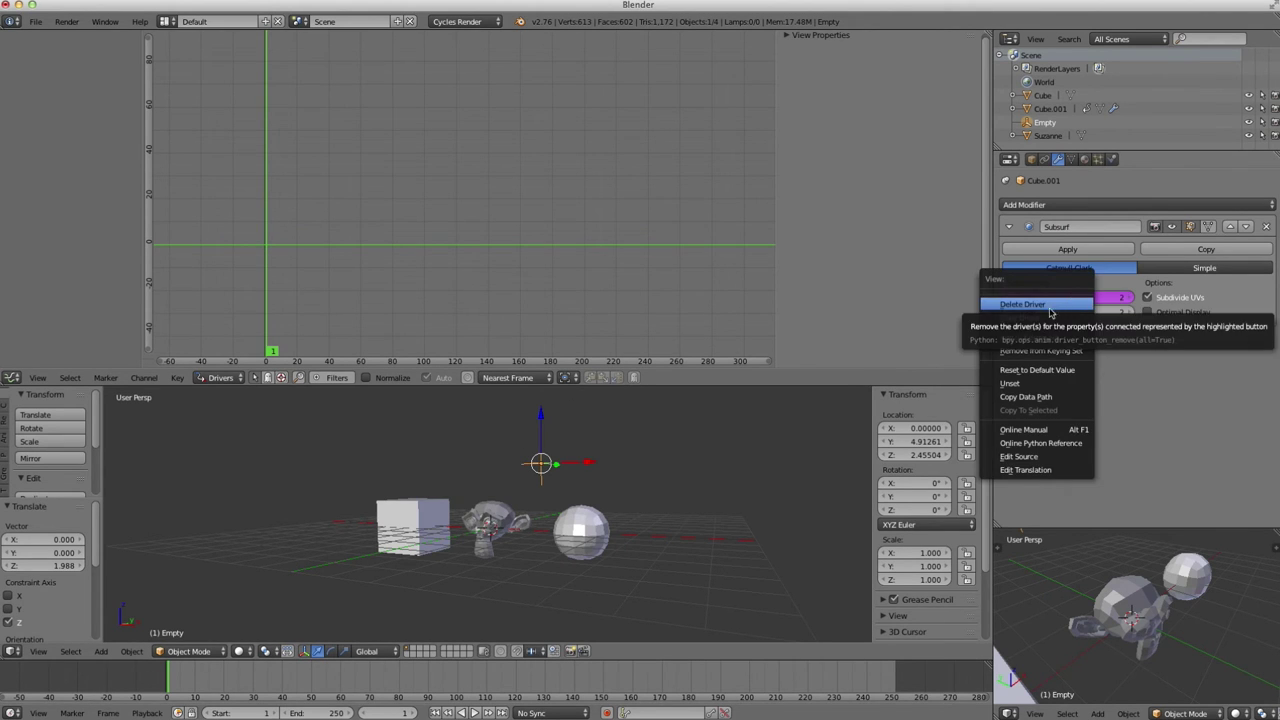
{"action": "left_click", "coordinate": [1042, 318]}
{"action": "right_click", "coordinate": [1072, 313]}
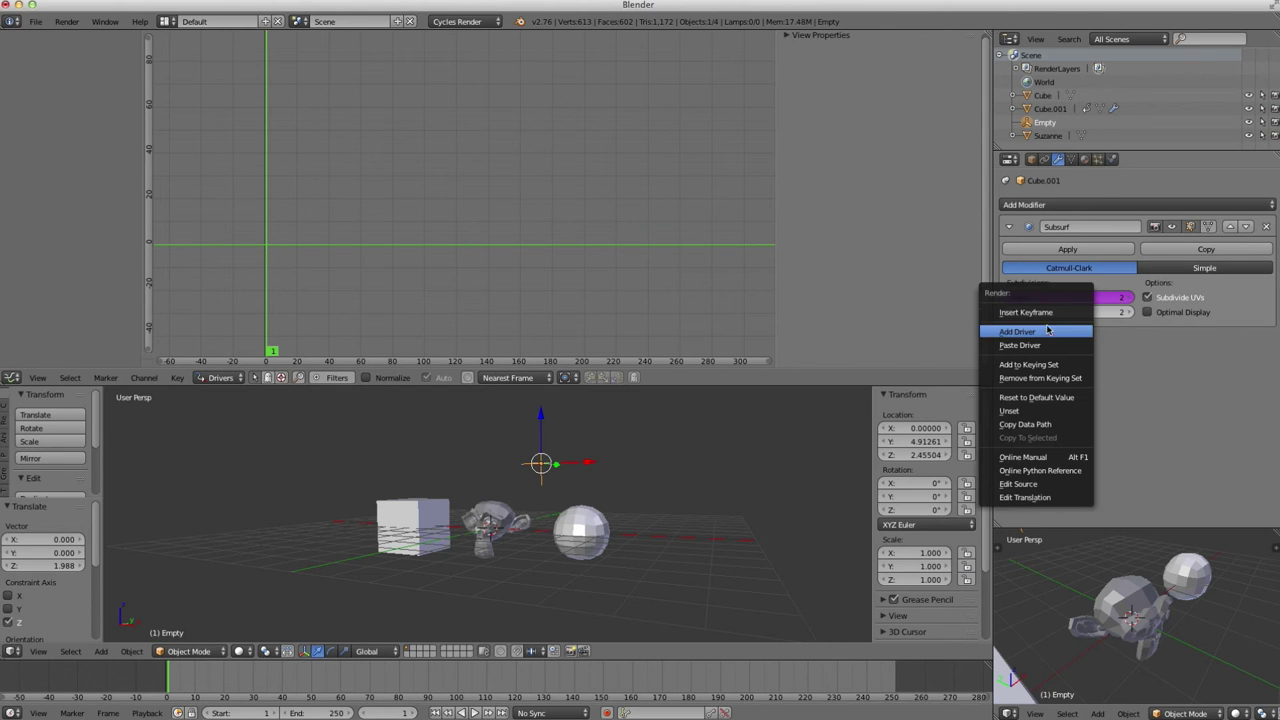
{"action": "left_click", "coordinate": [1049, 344]}
{"action": "mouse_move", "coordinate": [542, 418]}
{"action": "left_mouse_down"}
{"action": "mouse_move", "coordinate": [545, 470]}
{"action": "mouse_move", "coordinate": [543, 409]}
{"action": "mouse_move", "coordinate": [548, 470]}
{"action": "mouse_move", "coordinate": [552, 436]}
{"action": "left_mouse_up"}
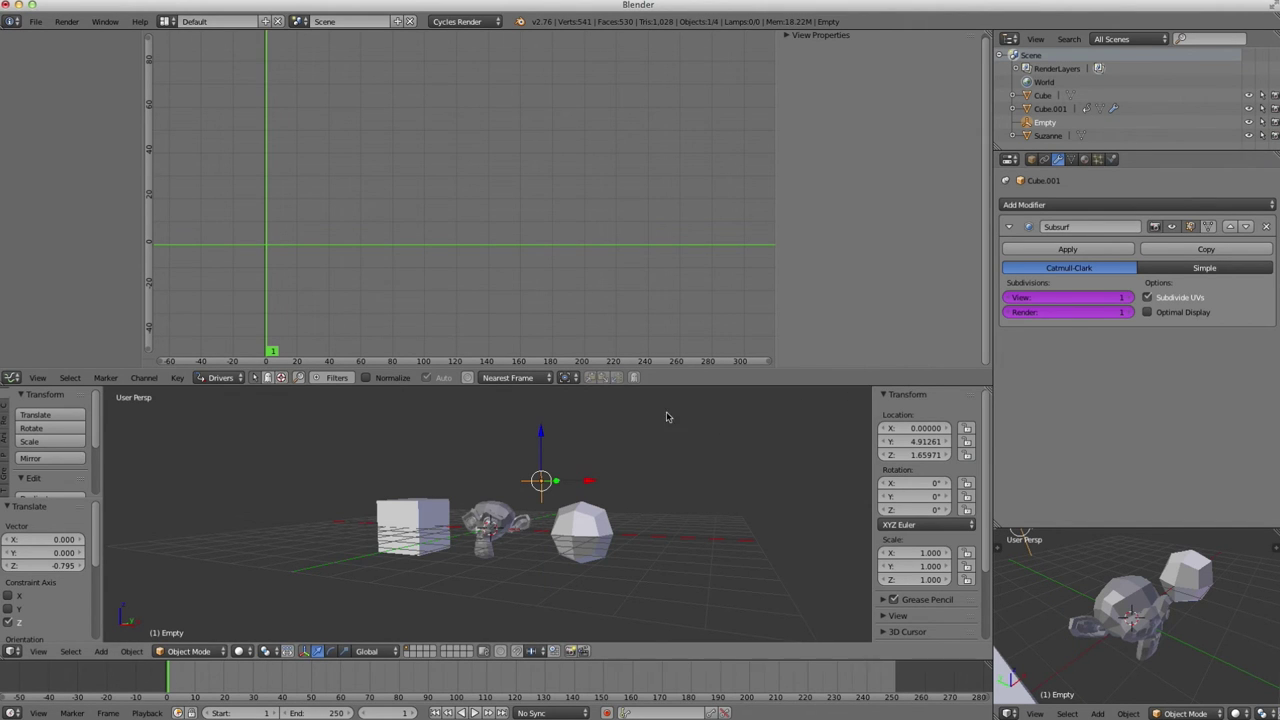
{"action": "mouse_move", "coordinate": [544, 432]}
{"action": "left_mouse_down"}
{"action": "mouse_move", "coordinate": [543, 410]}
{"action": "mouse_move", "coordinate": [543, 445]}
{"action": "left_mouse_up"}
Select the plain cube, unpin the properties, and add a Subdivision Surface modifier to it.
{"action": "right_click", "coordinate": [410, 530]}
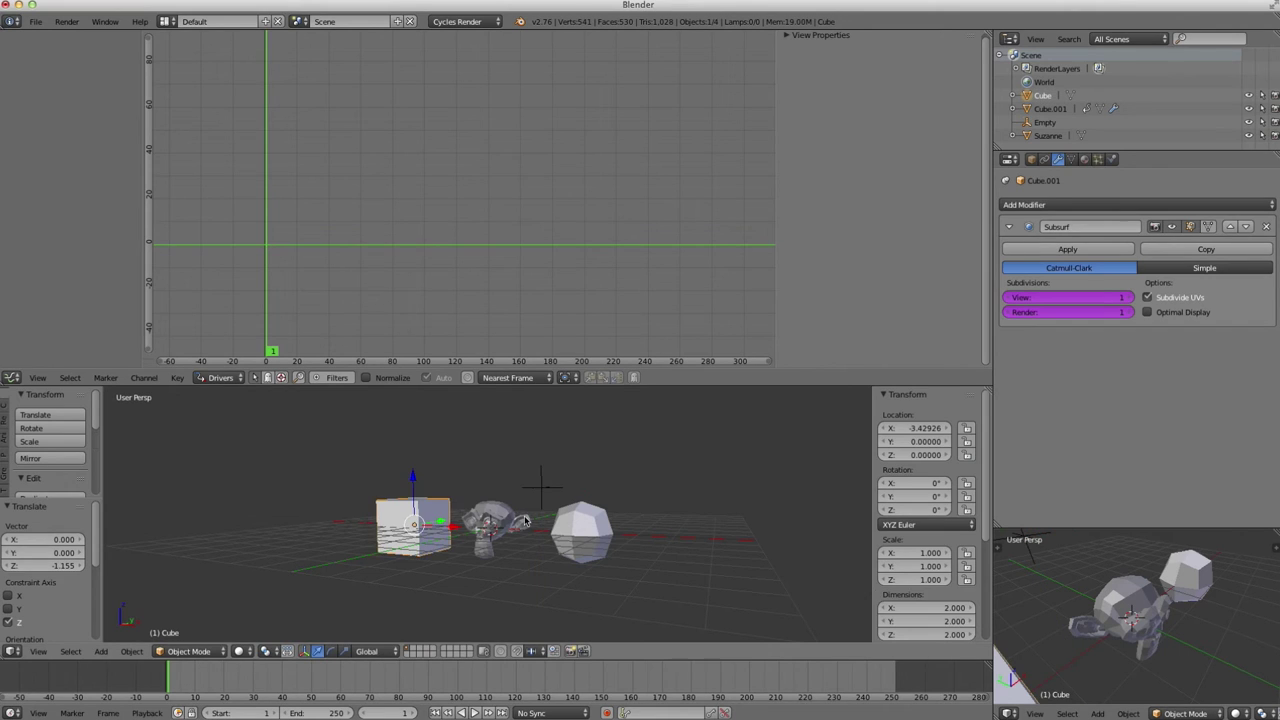
{"action": "middle_click_drag", "start_coordinate": [471, 530], "coordinate": [422, 518]}
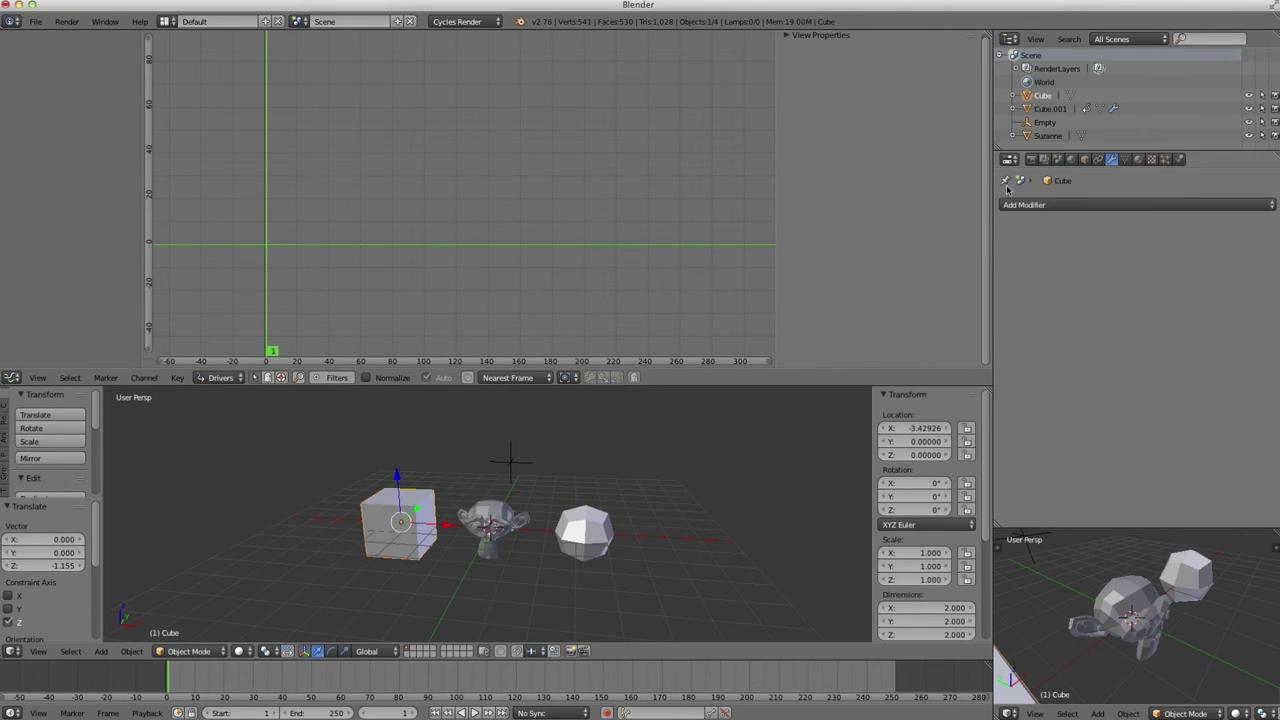
{"action": "left_click", "coordinate": [1100, 205]}
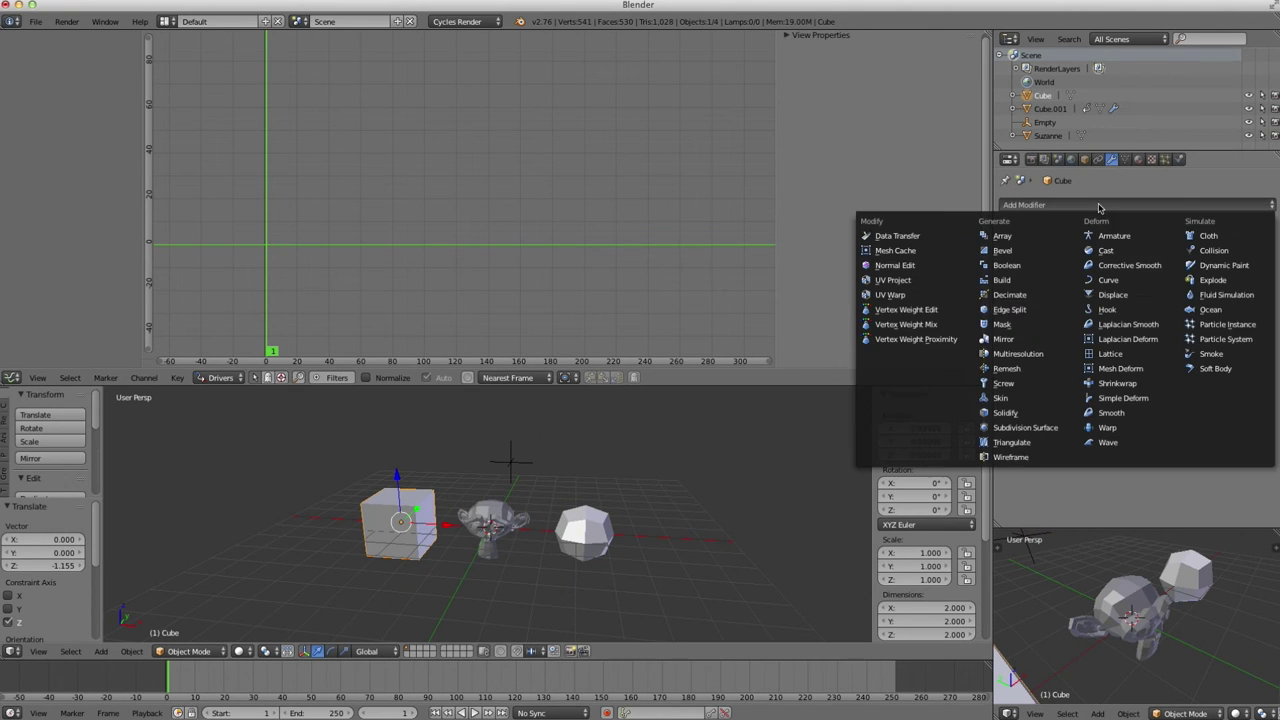
{"action": "left_click", "coordinate": [1028, 428]}
{"action": "middle_click_drag", "start_coordinate": [434, 508], "coordinate": [408, 510]}
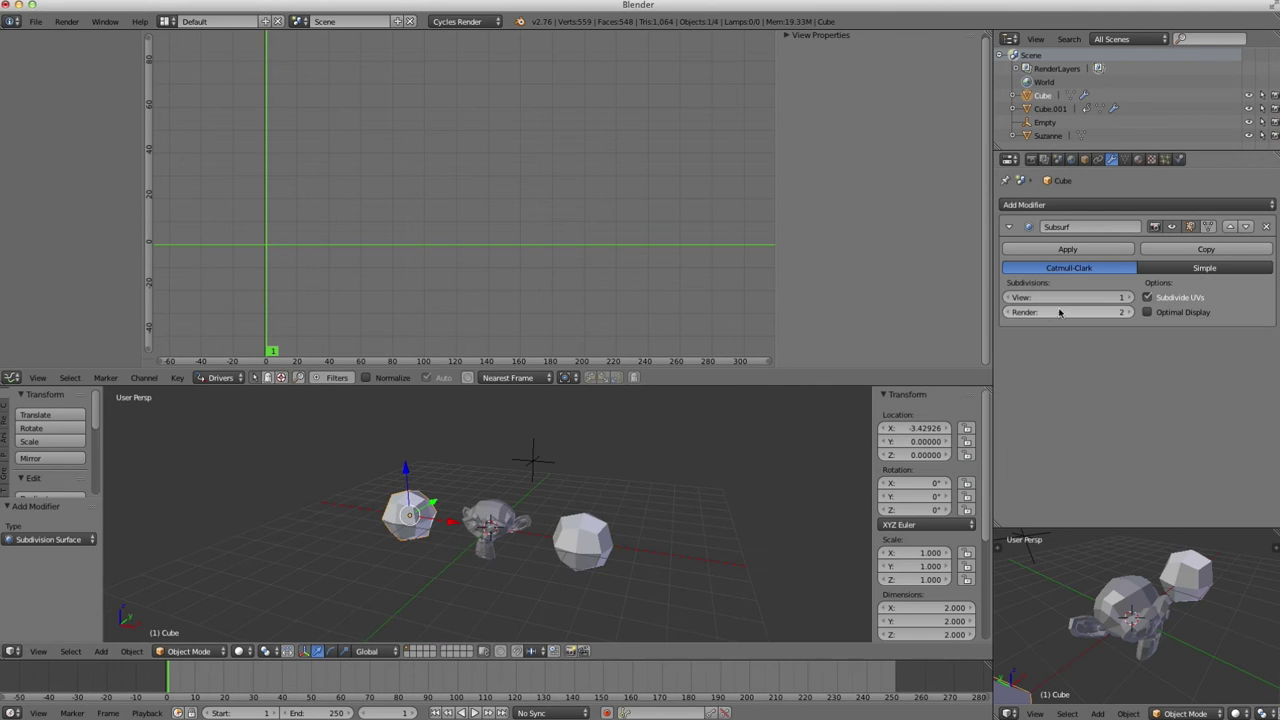
Paste the copied driver onto both the View and Render subdivisions of the new Subsurf modifier.
{"action": "right_click", "coordinate": [1049, 298]}
{"action": "left_click", "coordinate": [1010, 317]}
{"action": "right_click", "coordinate": [1030, 312]}
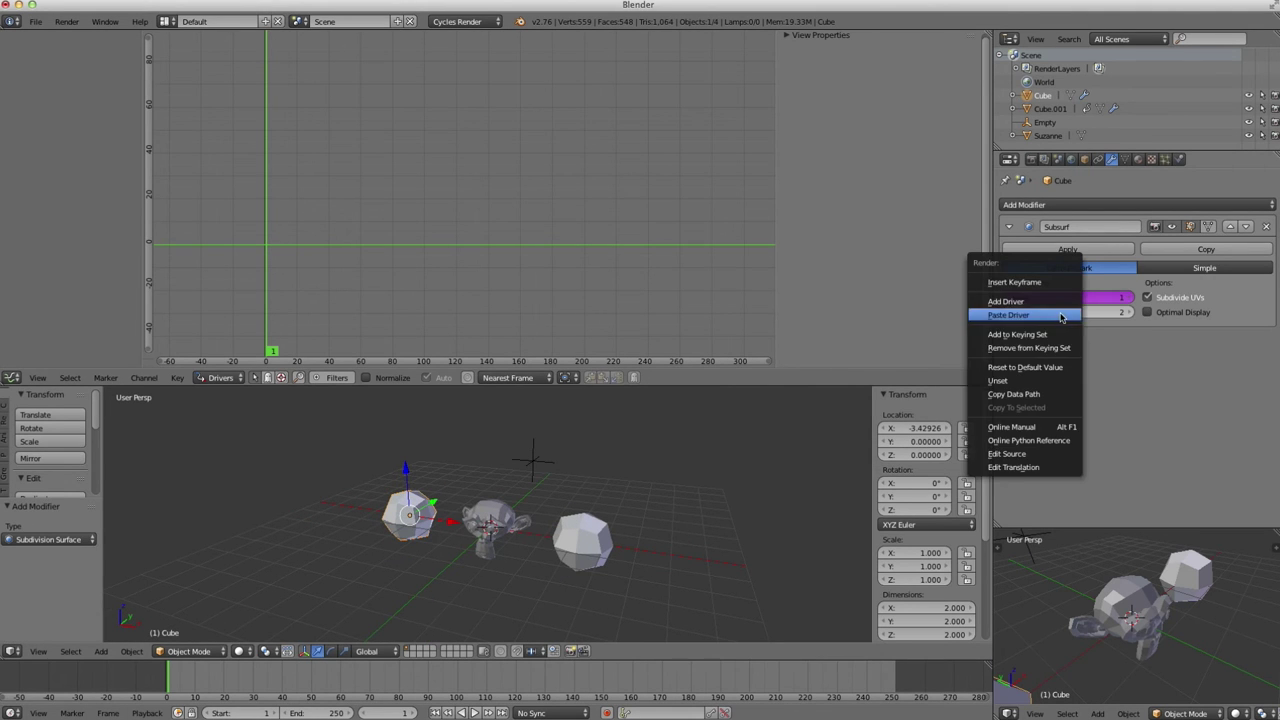
{"action": "left_click", "coordinate": [1008, 301]}
Test the pasted drivers by moving the empty along Z, checking the newly driven cube, and leaving the empty at about Z 0.27.
{"action": "right_click", "coordinate": [536, 448]}
{"action": "mouse_move", "coordinate": [534, 419]}
{"action": "left_mouse_down"}
{"action": "mouse_move", "coordinate": [540, 398]}
{"action": "mouse_move", "coordinate": [546, 429]}
{"action": "left_mouse_up"}
{"action": "right_click", "coordinate": [406, 514]}
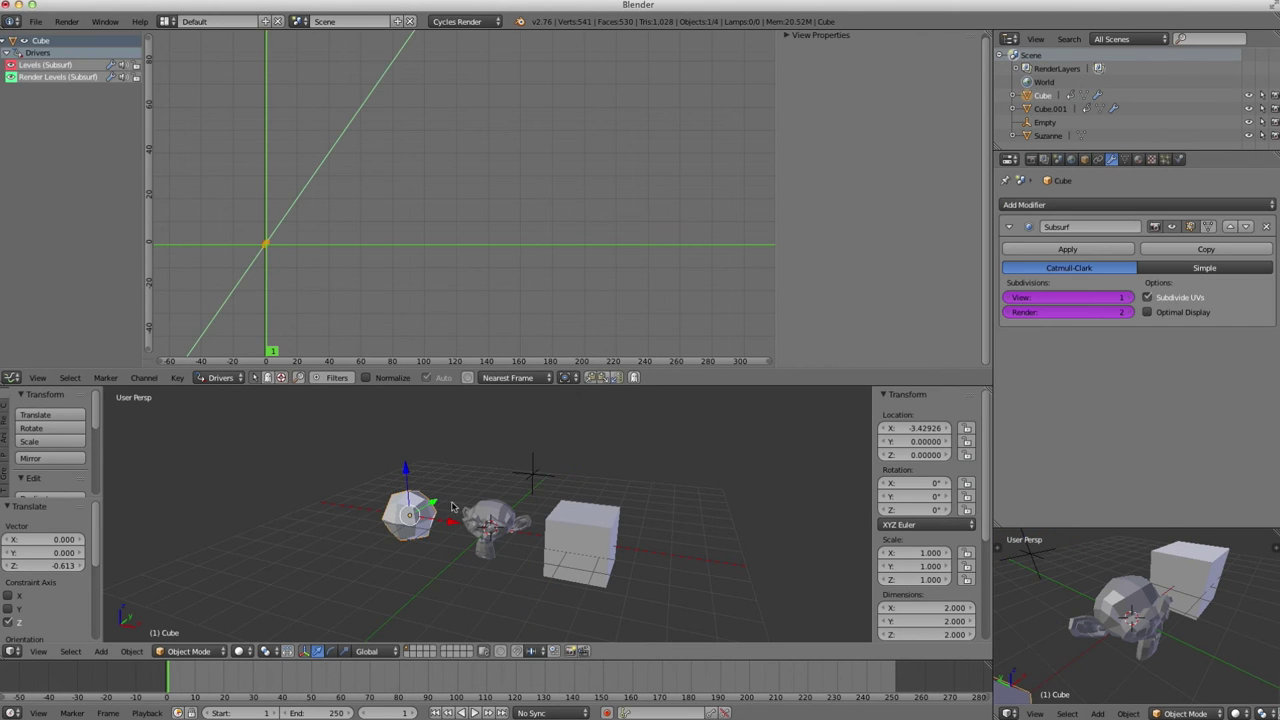
{"action": "right_click", "coordinate": [530, 468]}
{"action": "key", "text": "g"}
{"action": "key", "text": "z"}
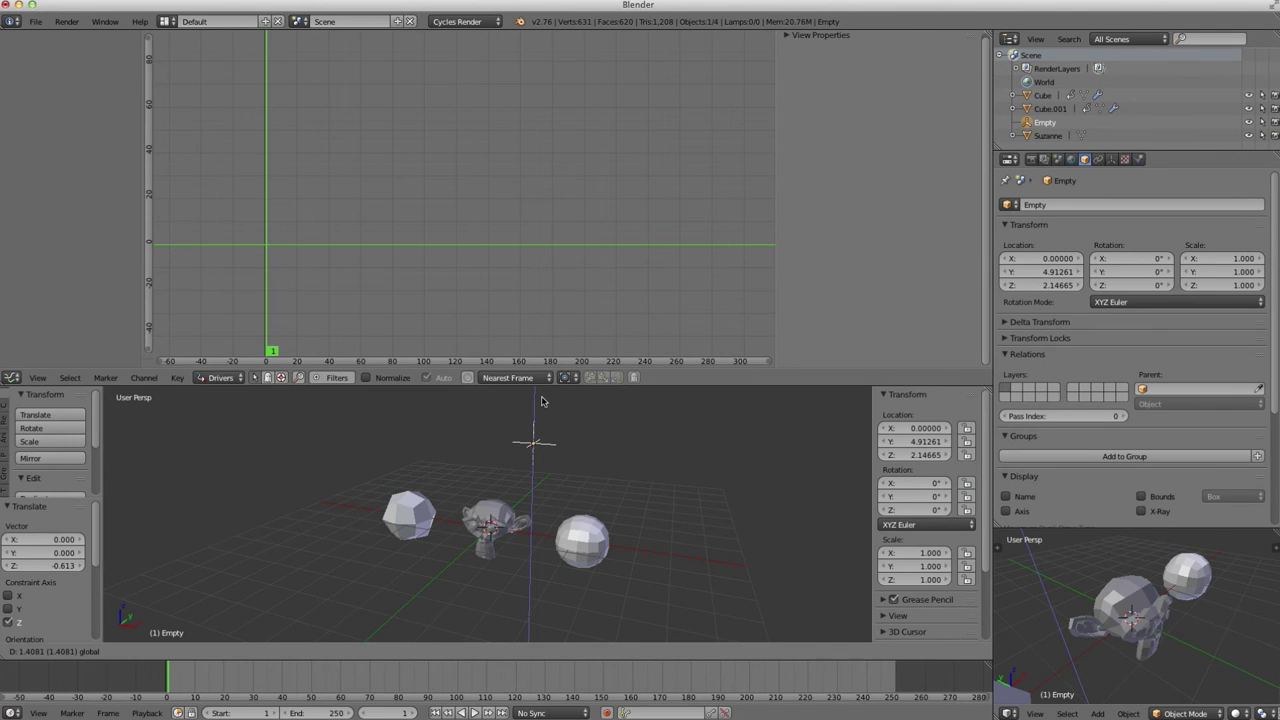
{"action": "left_click_drag", "start_coordinate": [542, 401], "coordinate": [540, 445]}
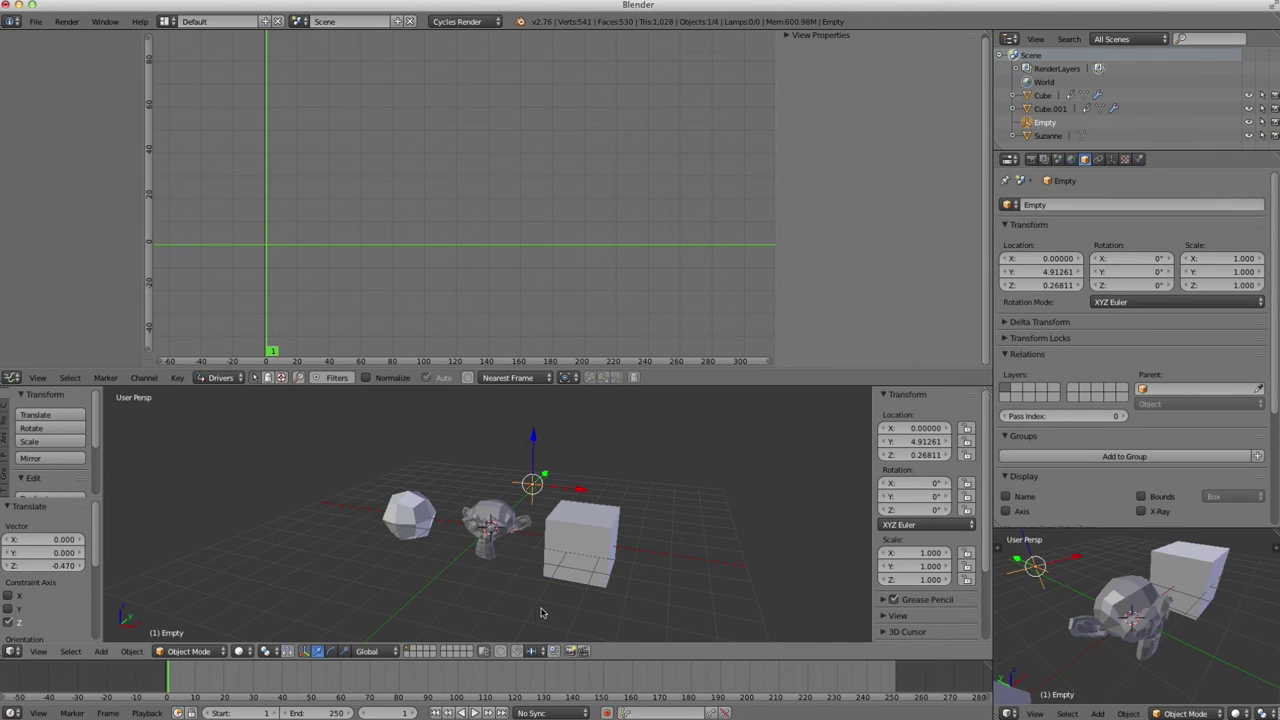
Update the dependencies of the second cube's Levels (Subsurf) driver, and display its Render Levels (Subsurf) driver.
{"action": "right_click", "coordinate": [410, 512]}
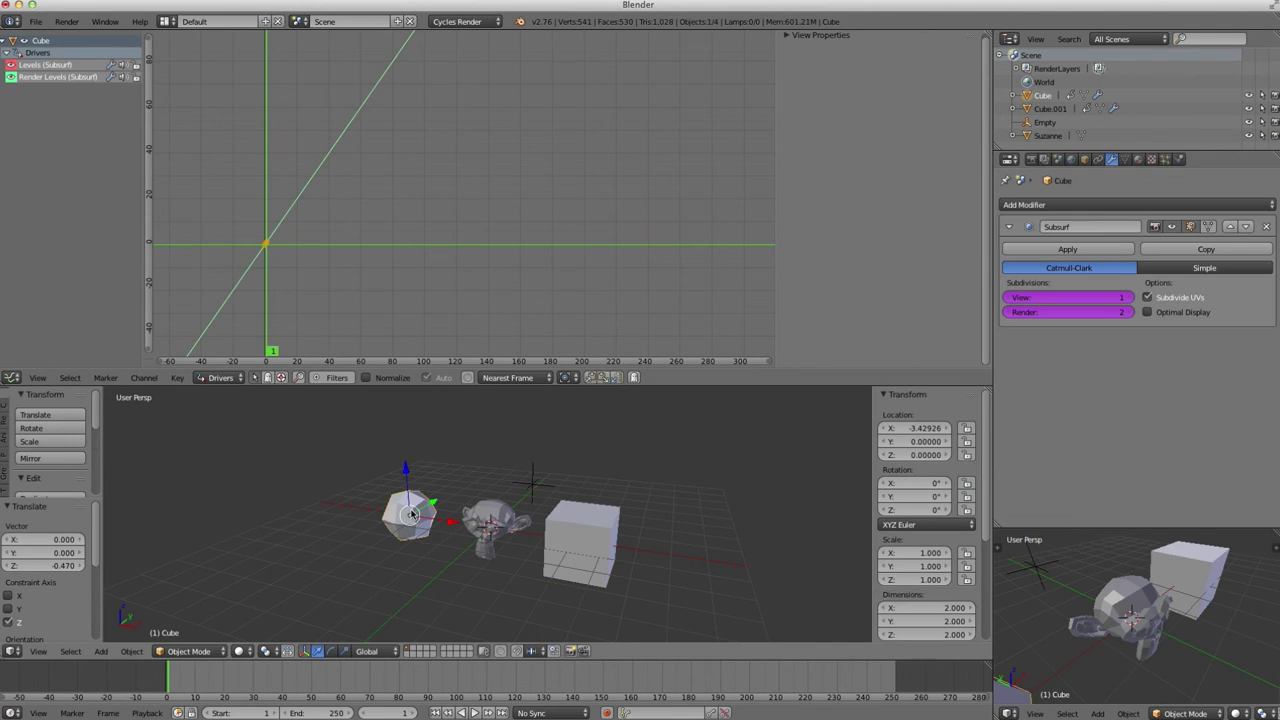
{"action": "left_click", "coordinate": [53, 65]}
{"action": "left_click", "coordinate": [868, 104]}
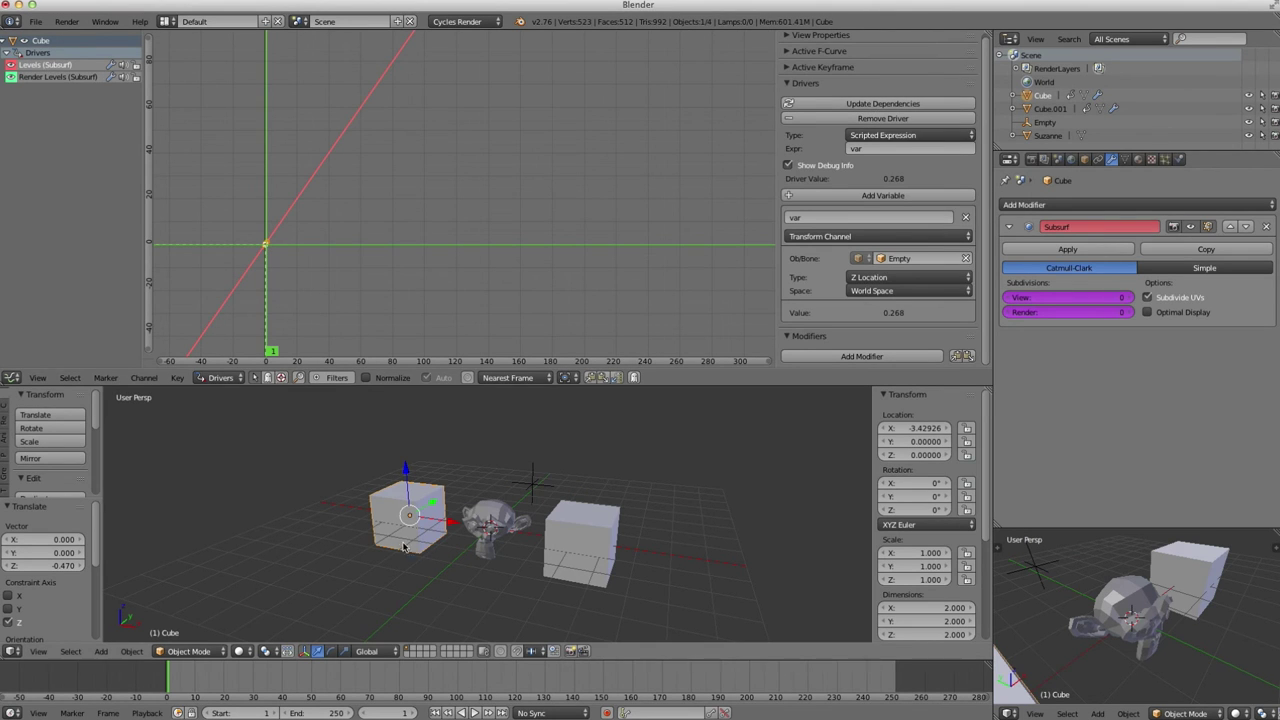
{"action": "left_click", "coordinate": [60, 77]}
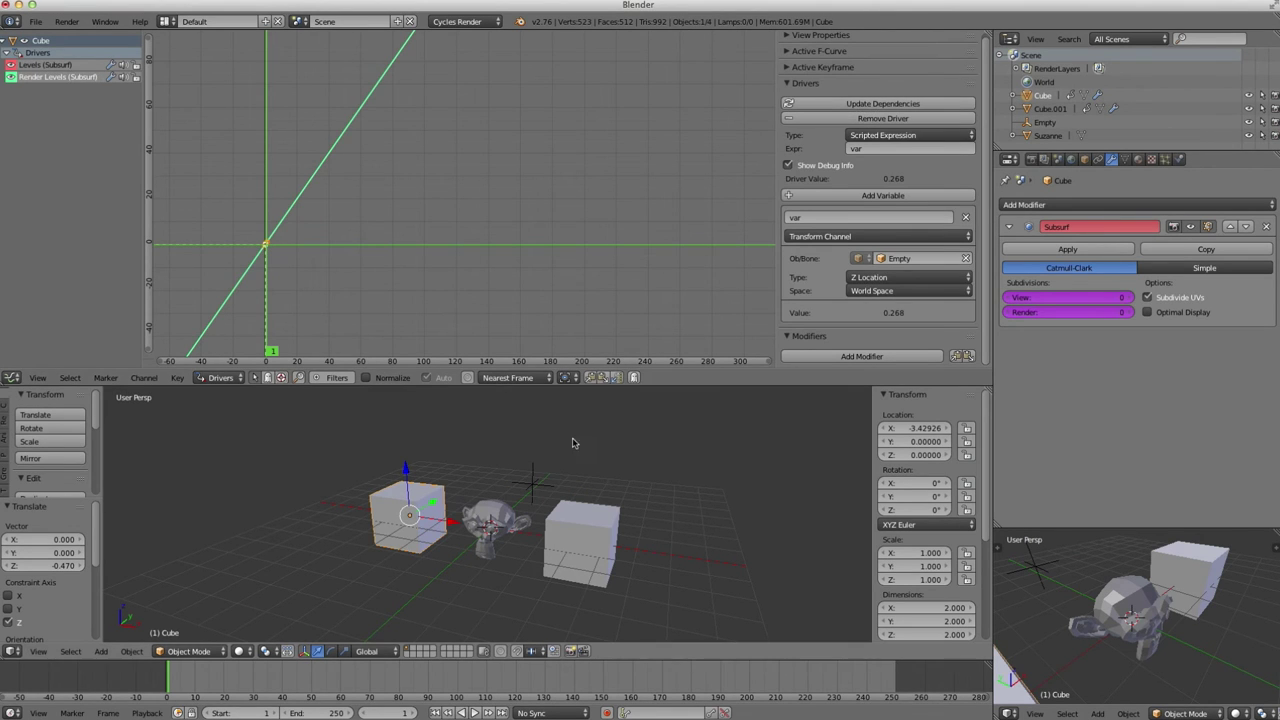
Raise the empty to about Z 1.34 and lower it to about 1.09 to test the driven cubes.
{"action": "right_click", "coordinate": [532, 484]}
{"action": "mouse_move", "coordinate": [530, 440]}
{"action": "left_mouse_down"}
{"action": "mouse_move", "coordinate": [534, 409]}
{"action": "mouse_move", "coordinate": [536, 430]}
{"action": "mouse_move", "coordinate": [544, 419]}
{"action": "left_mouse_up"}
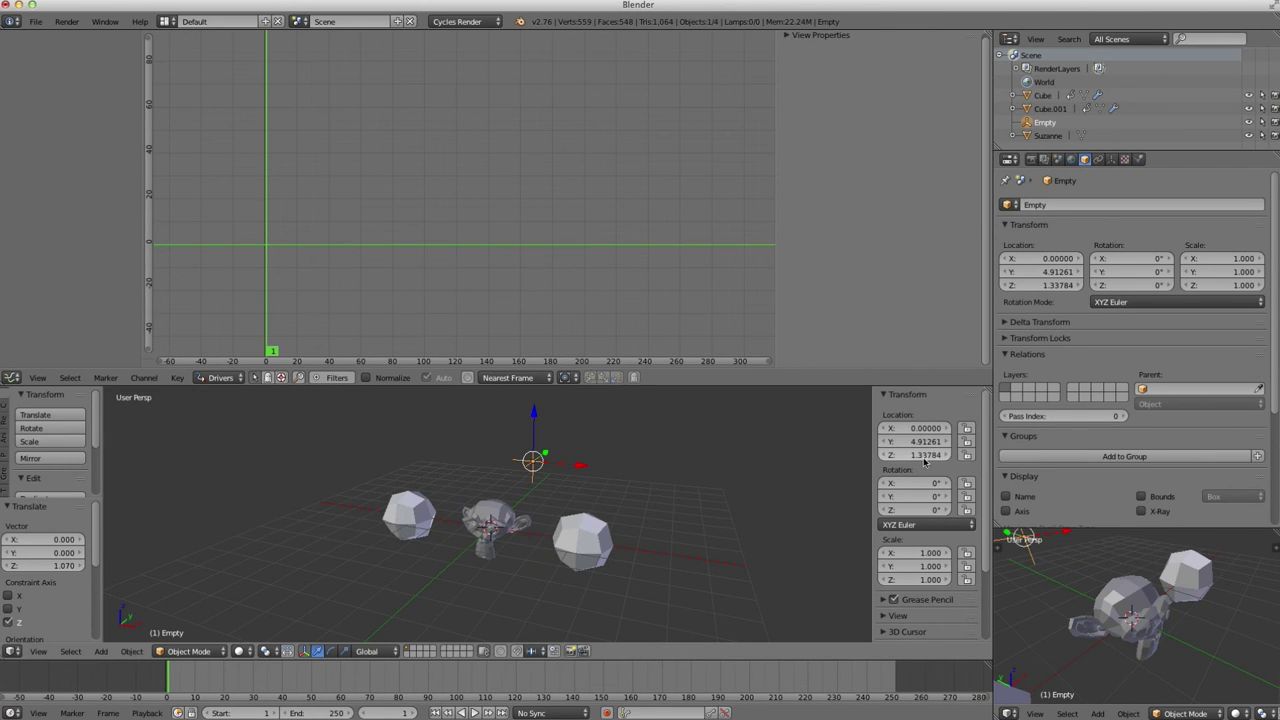
{"action": "middle_click_drag", "start_coordinate": [562, 470], "coordinate": [568, 467]}
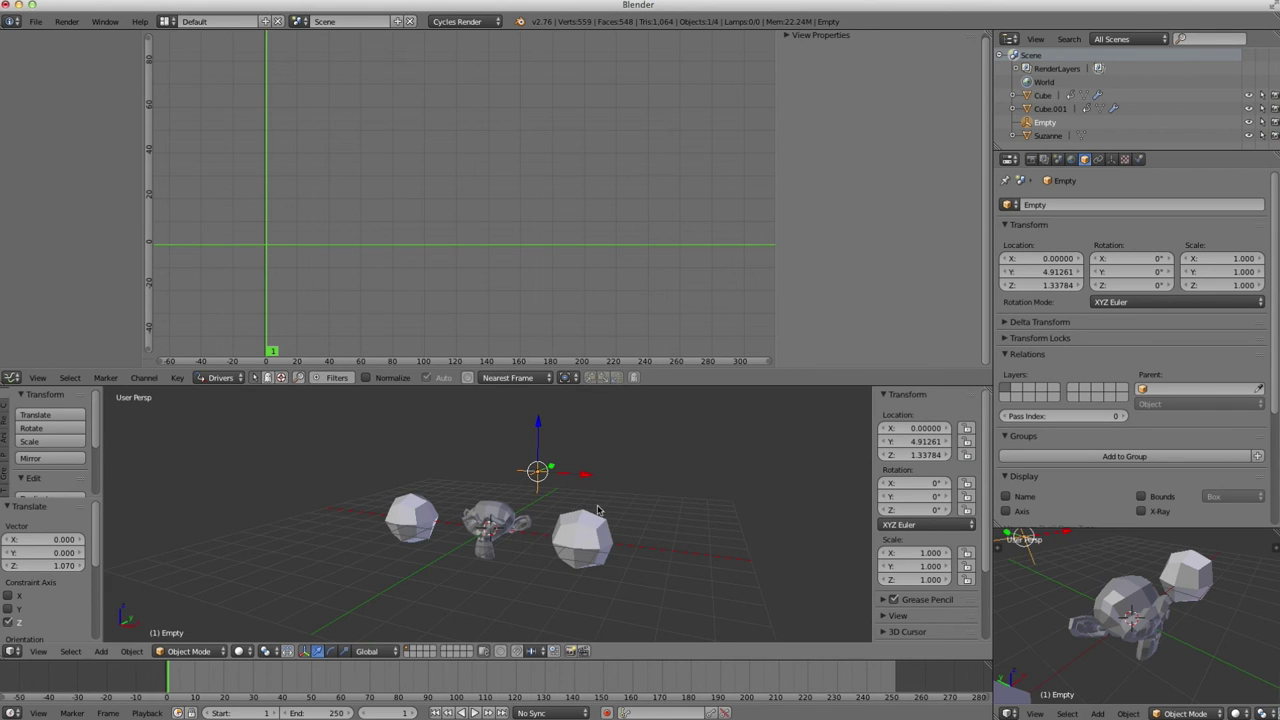
{"action": "mouse_move", "coordinate": [539, 426]}
{"action": "left_mouse_down"}
{"action": "mouse_move", "coordinate": [547, 446]}
{"action": "mouse_move", "coordinate": [551, 432]}
{"action": "left_mouse_up"}
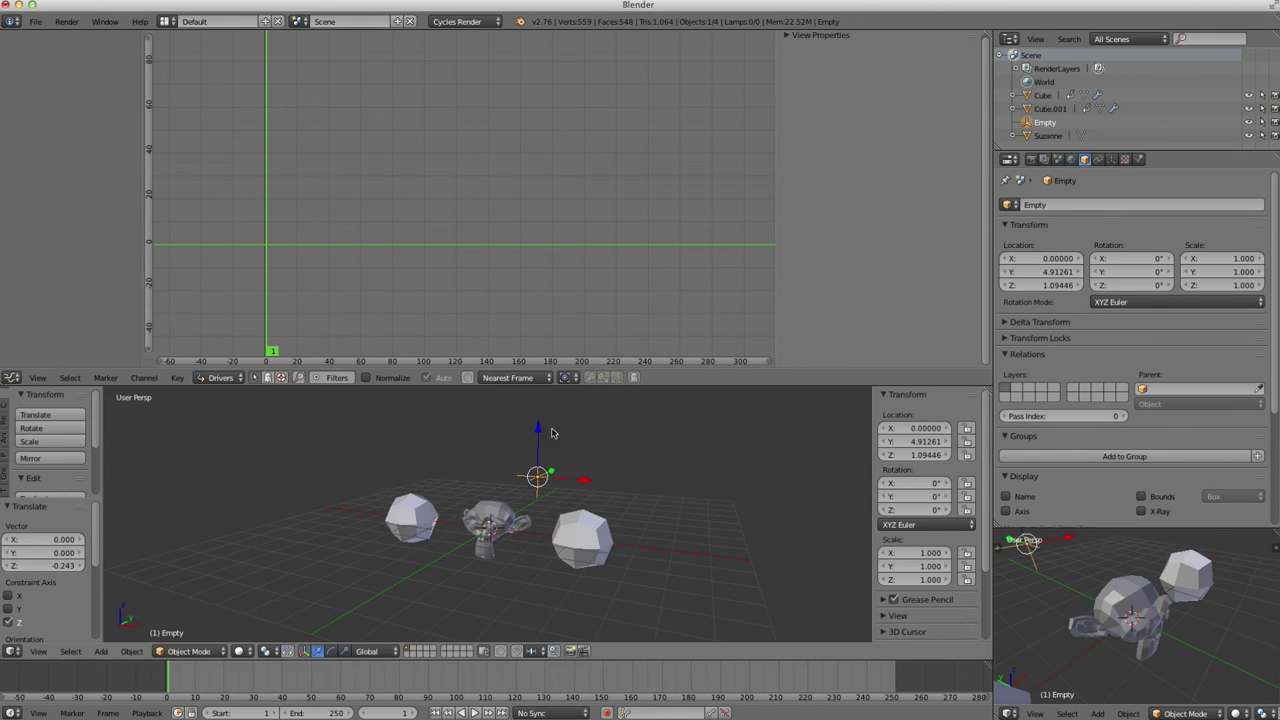
Add a Limit Location constraint to the empty with Maximum Z enabled and set to 4.
{"action": "left_click", "coordinate": [1097, 160]}
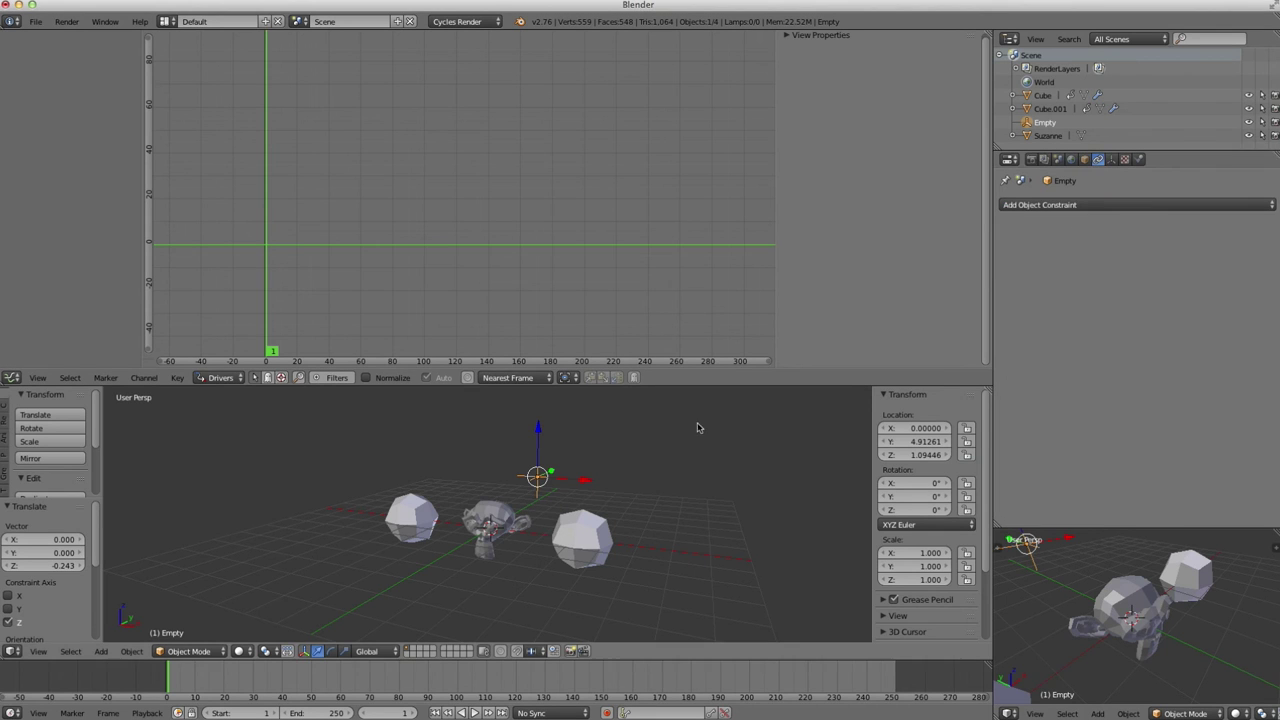
{"action": "left_click", "coordinate": [1091, 205]}
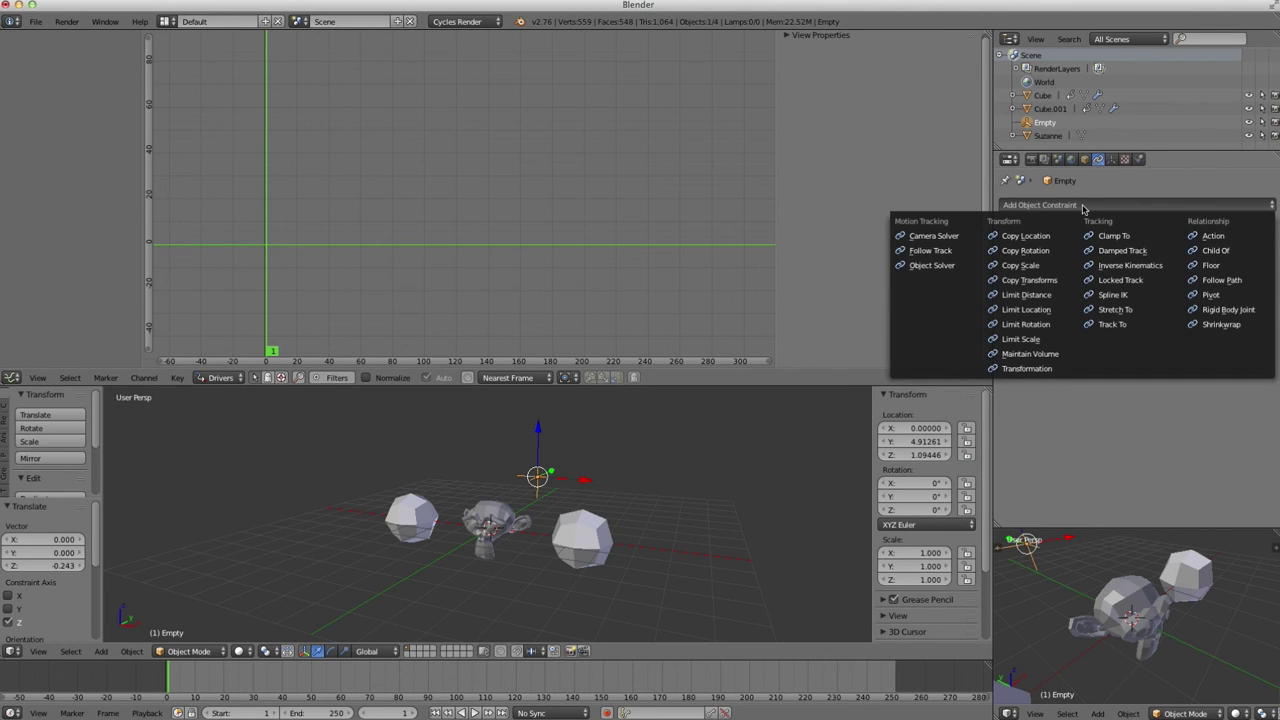
{"action": "left_click", "coordinate": [1024, 311]}
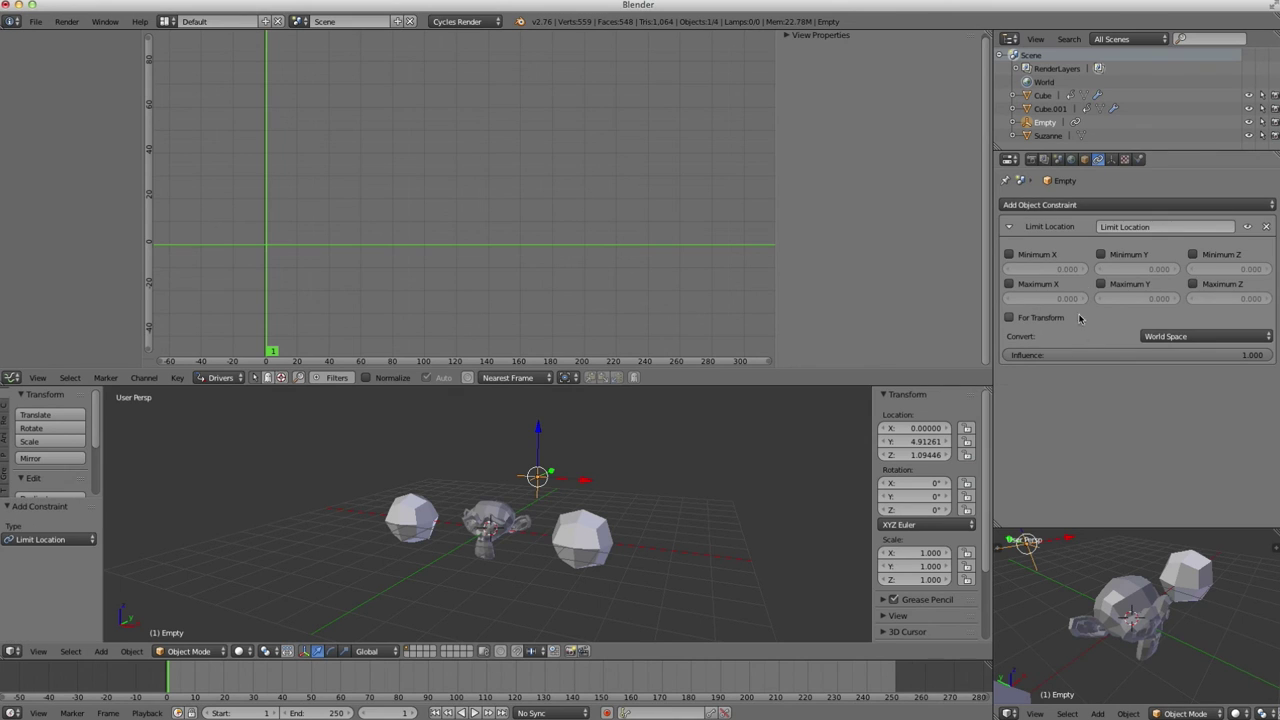
{"action": "left_click", "coordinate": [1192, 285]}
{"action": "left_click", "coordinate": [1227, 298]}
{"action": "type", "text": "4"}
{"action": "key", "text": "Return"}
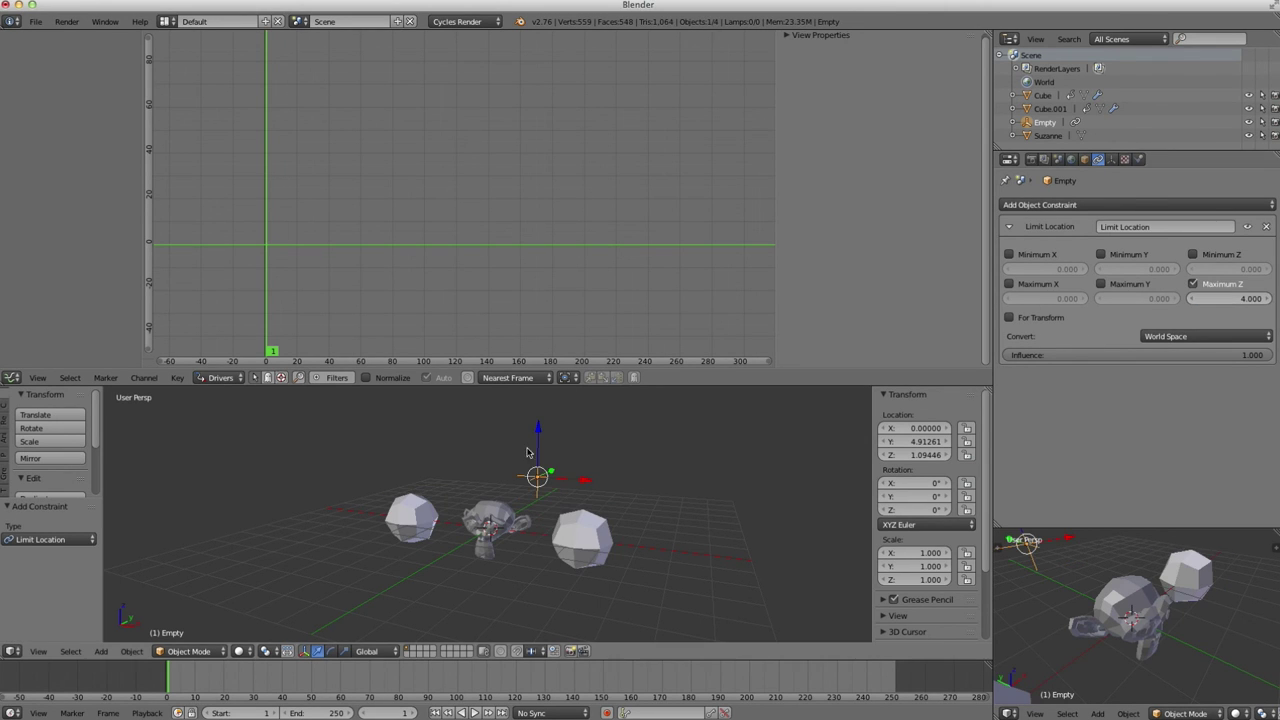
Move the empty along Z to about 1.53 to test the limit, and select the second driven cube.
{"action": "left_click_drag", "start_coordinate": [538, 427], "coordinate": [589, 424]}
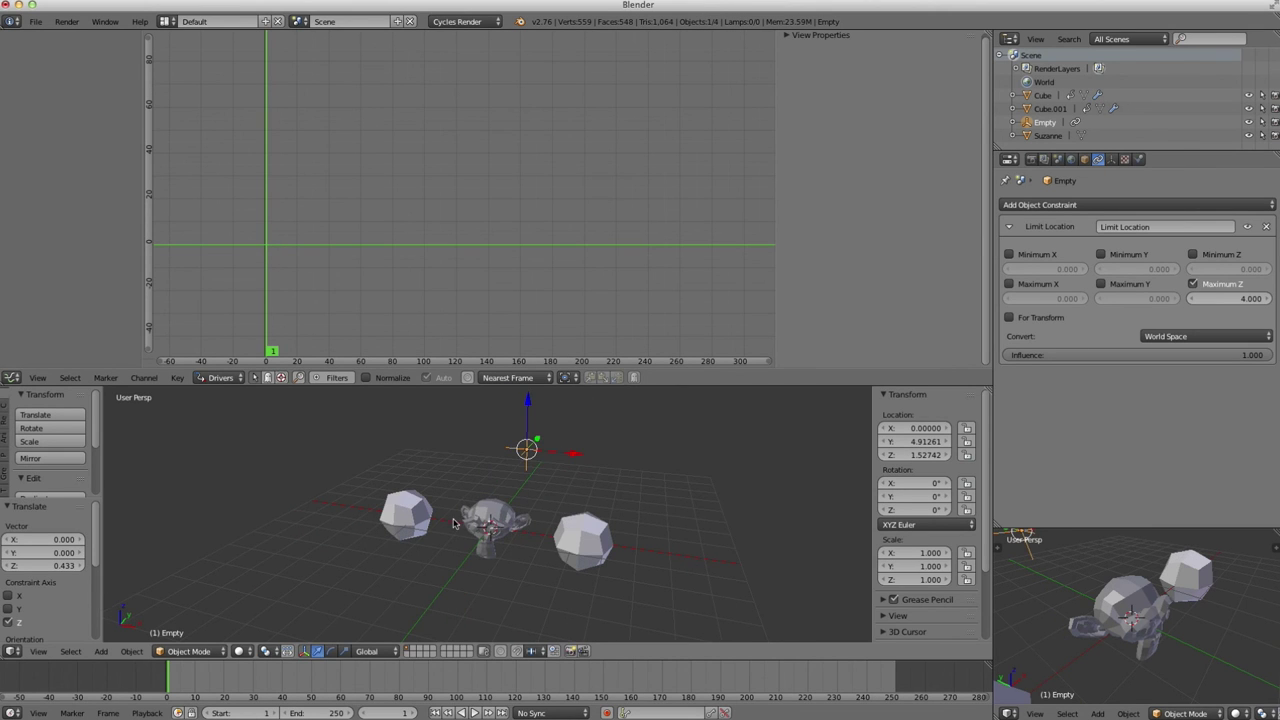
{"action": "right_click", "coordinate": [424, 513]}
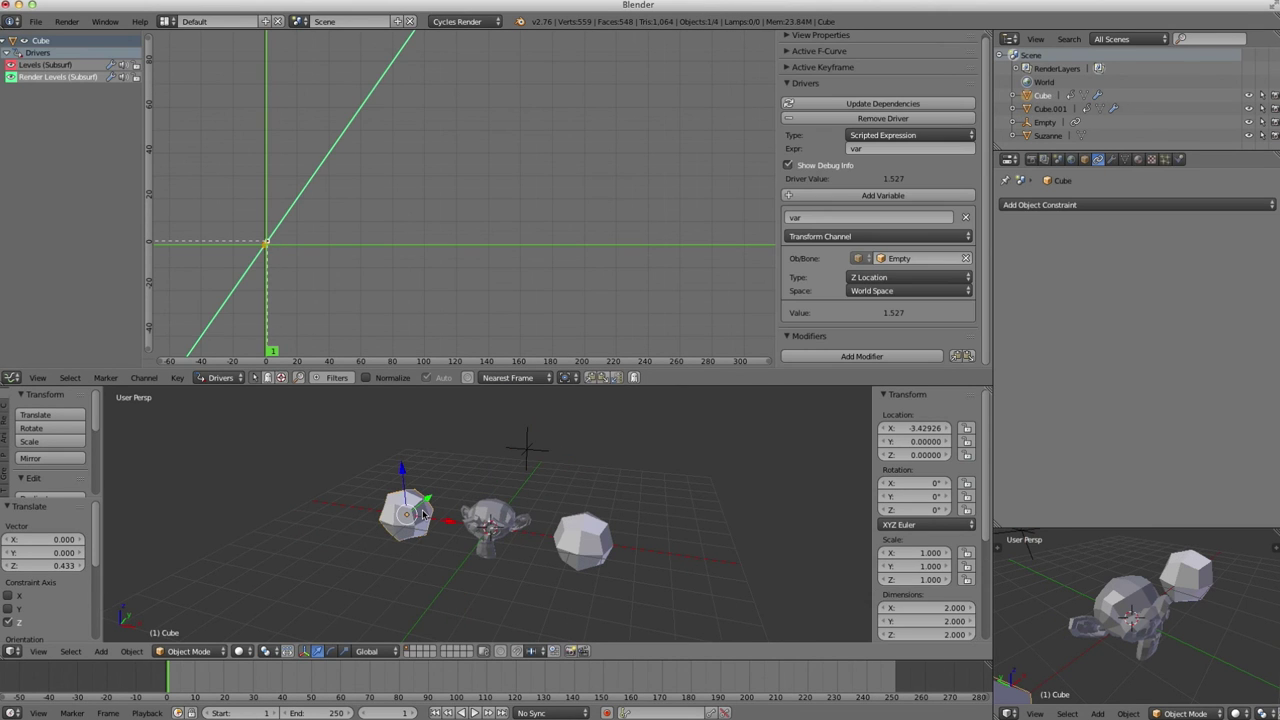
Link the second driven cube's modifiers to the Suzanne monkey, leaving only the monkey selected.
{"action": "right_click", "coordinate": [478, 518]}
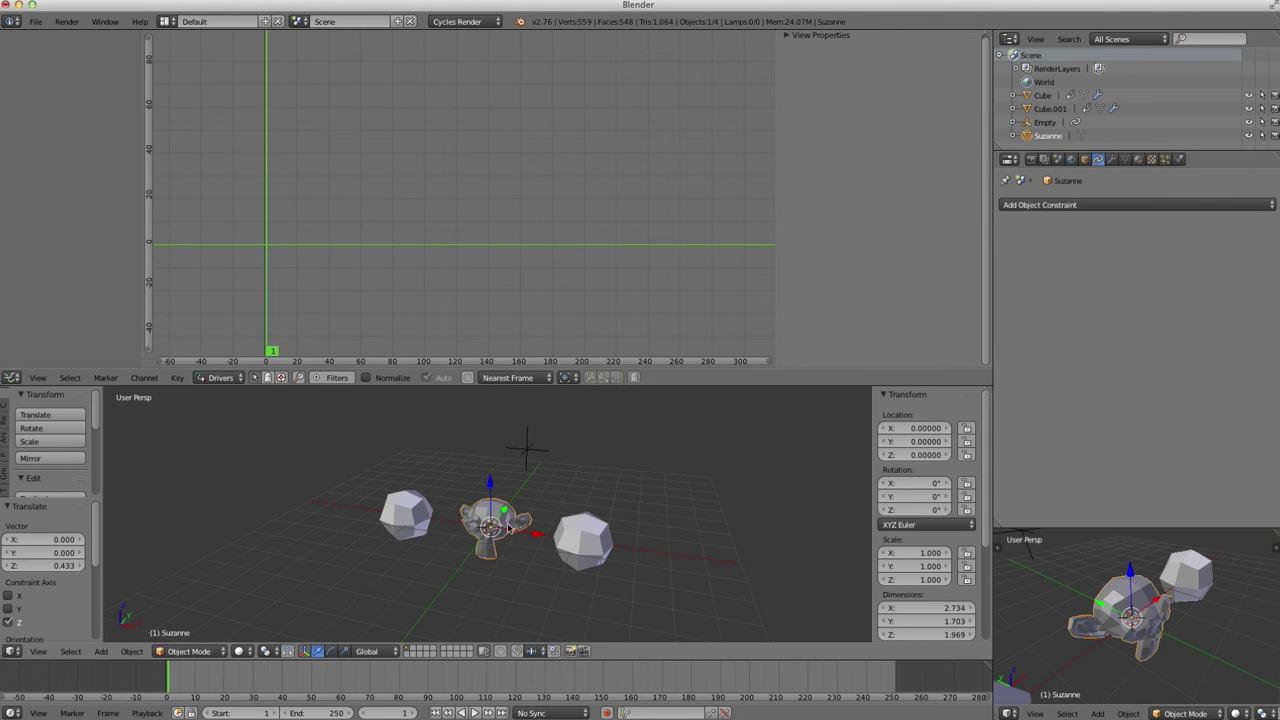
{"action": "right_click", "coordinate": [406, 519], "text": "shift"}
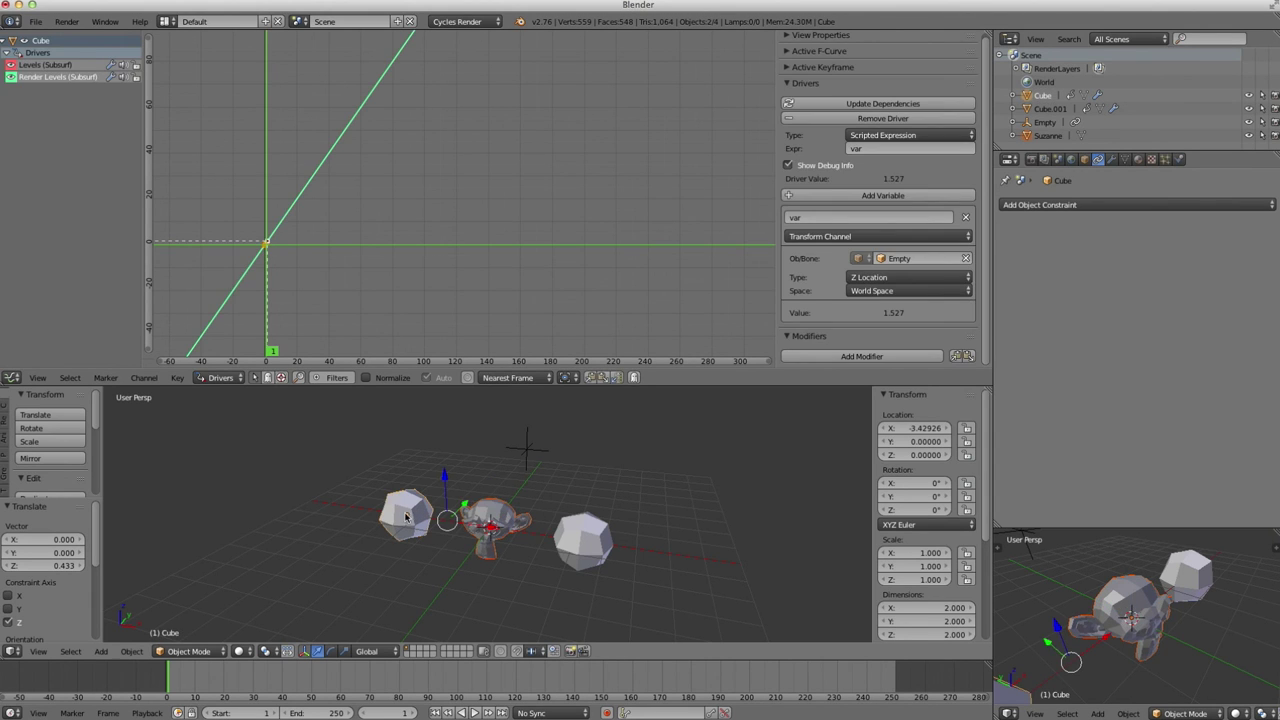
{"action": "key", "text": "ctrl+l"}
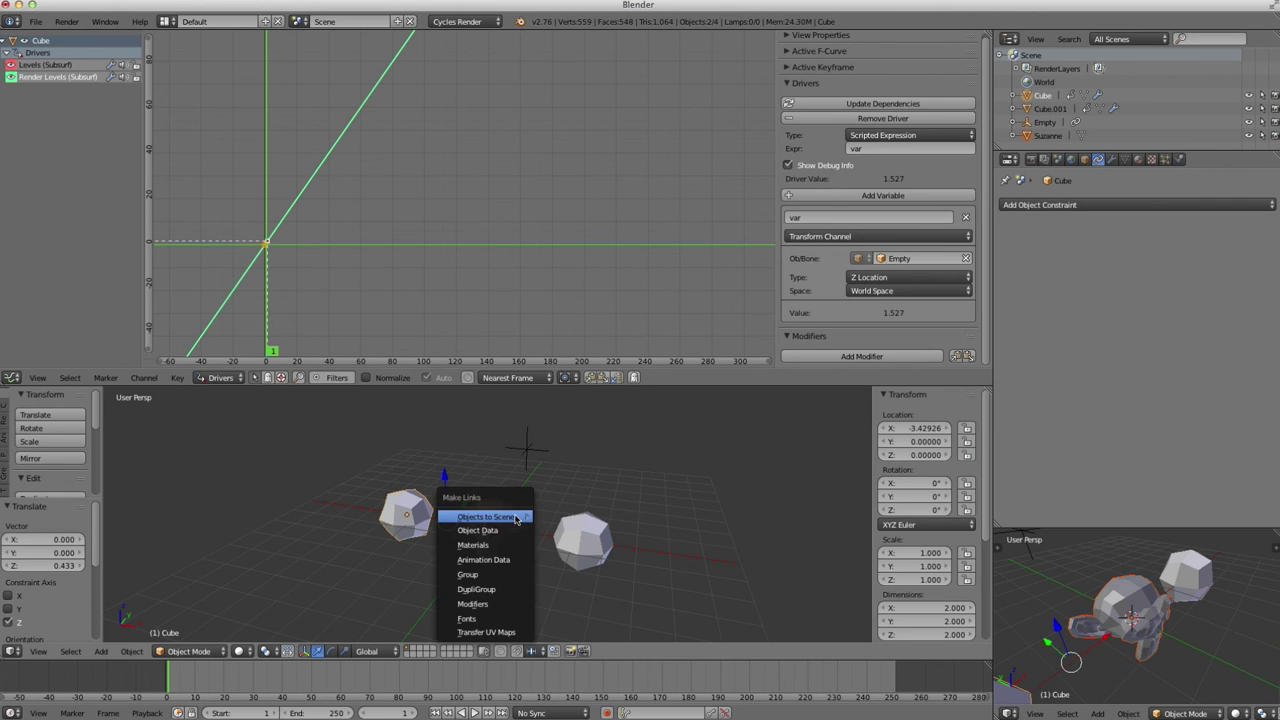
{"action": "left_click", "coordinate": [483, 605]}
{"action": "right_click", "coordinate": [505, 527]}
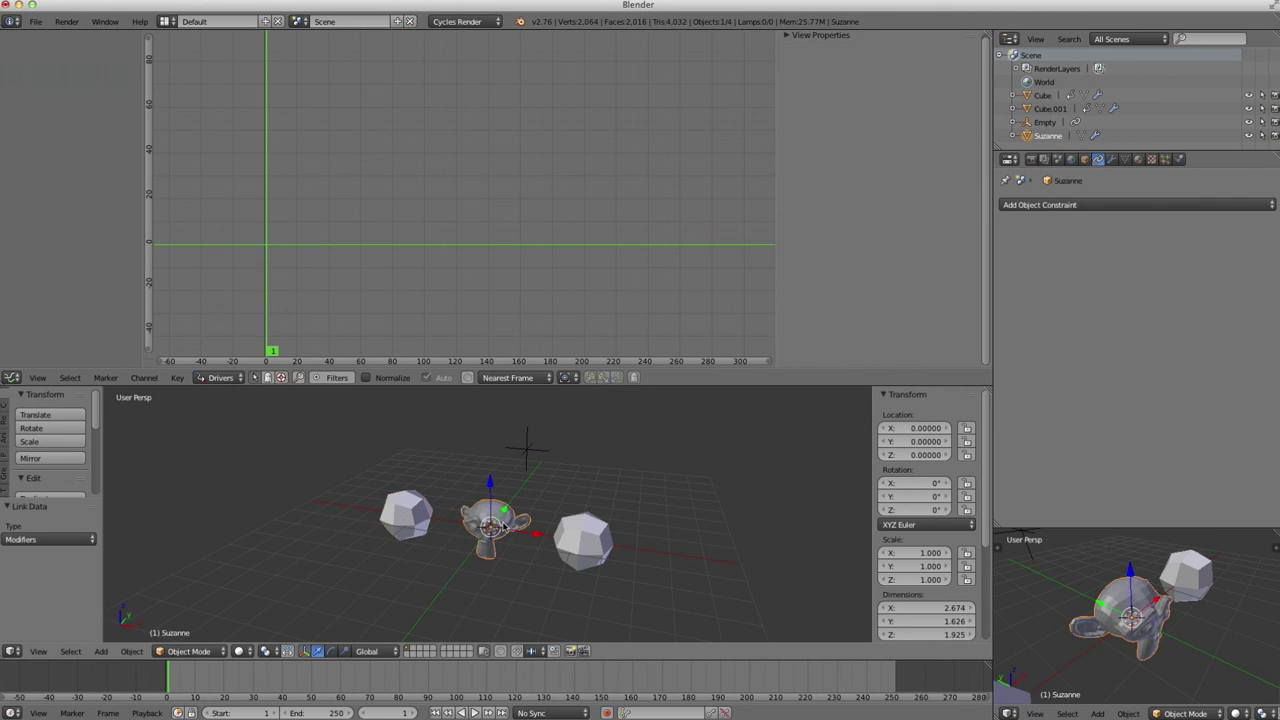
Lower the empty by about 0.22 along Z to test whether the monkey's subdivision follows.
{"action": "right_click", "coordinate": [530, 448]}
{"action": "key", "text": "g"}
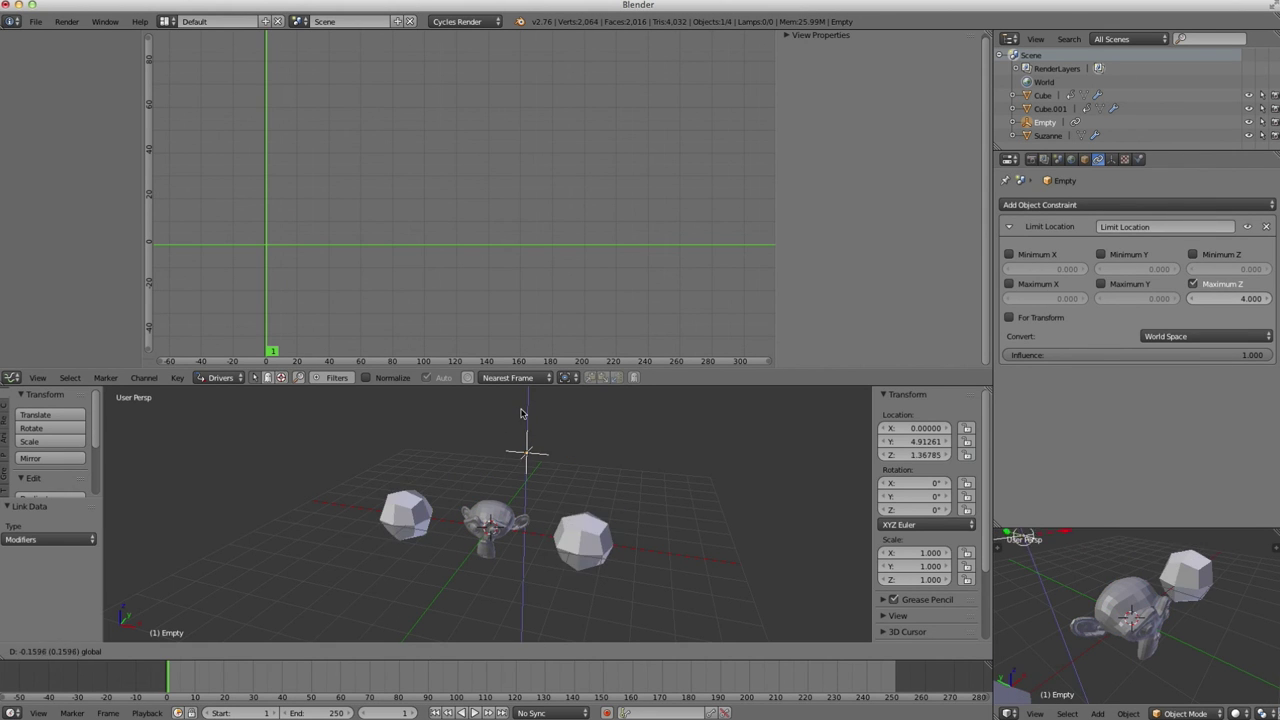
{"action": "left_click", "coordinate": [527, 428]}
Paste the copied driver onto the View subdivisions of the monkey's Subsurf modifier.
{"action": "right_click", "coordinate": [530, 533]}
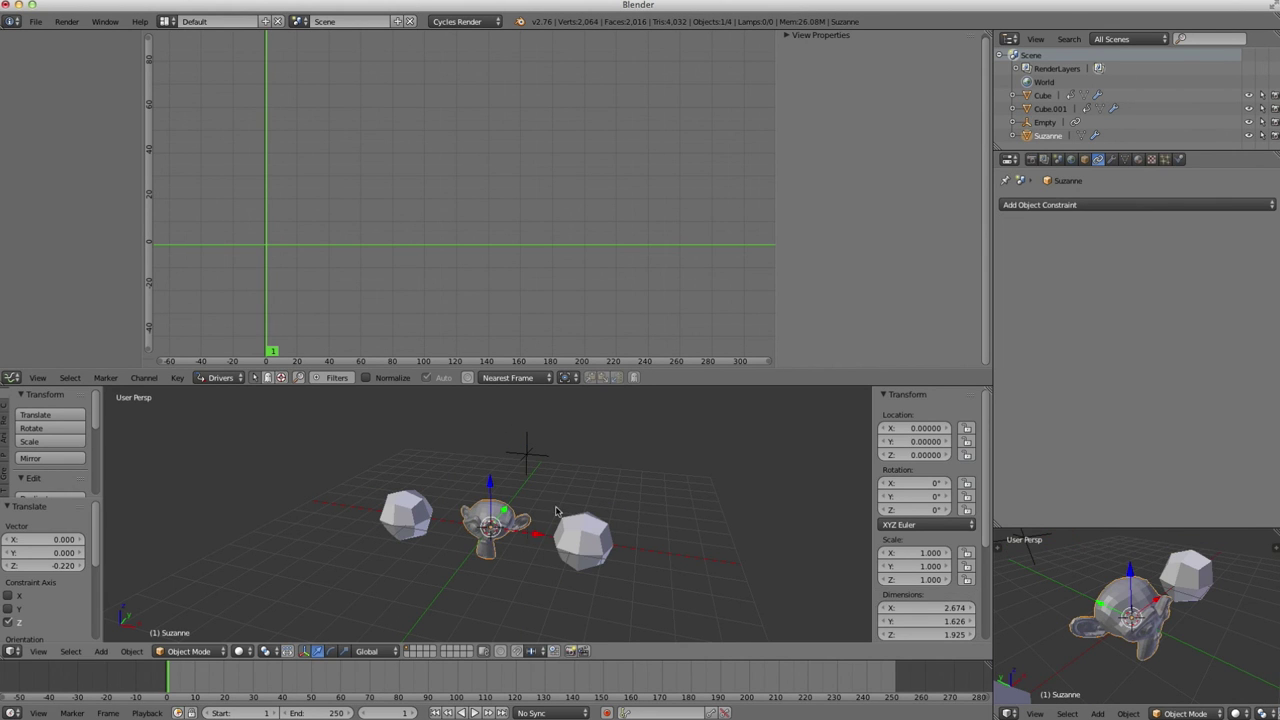
{"action": "left_click", "coordinate": [1112, 160]}
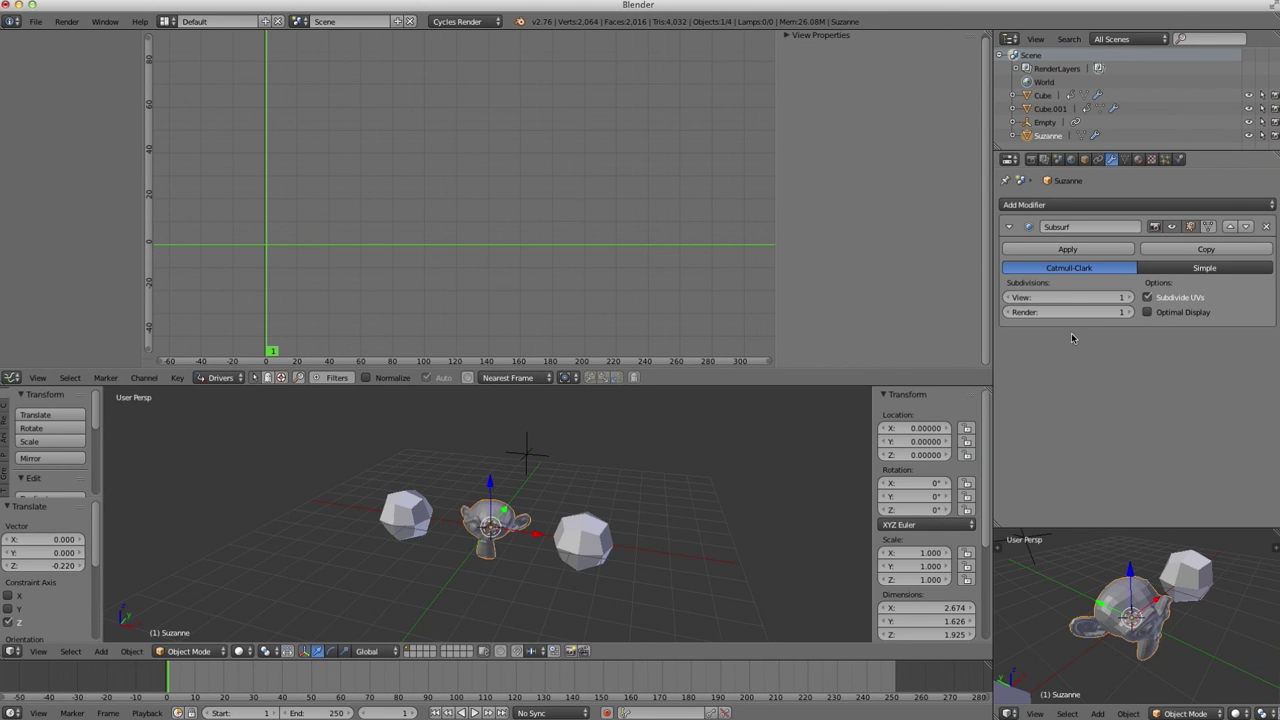
{"action": "right_click", "coordinate": [1045, 297]}
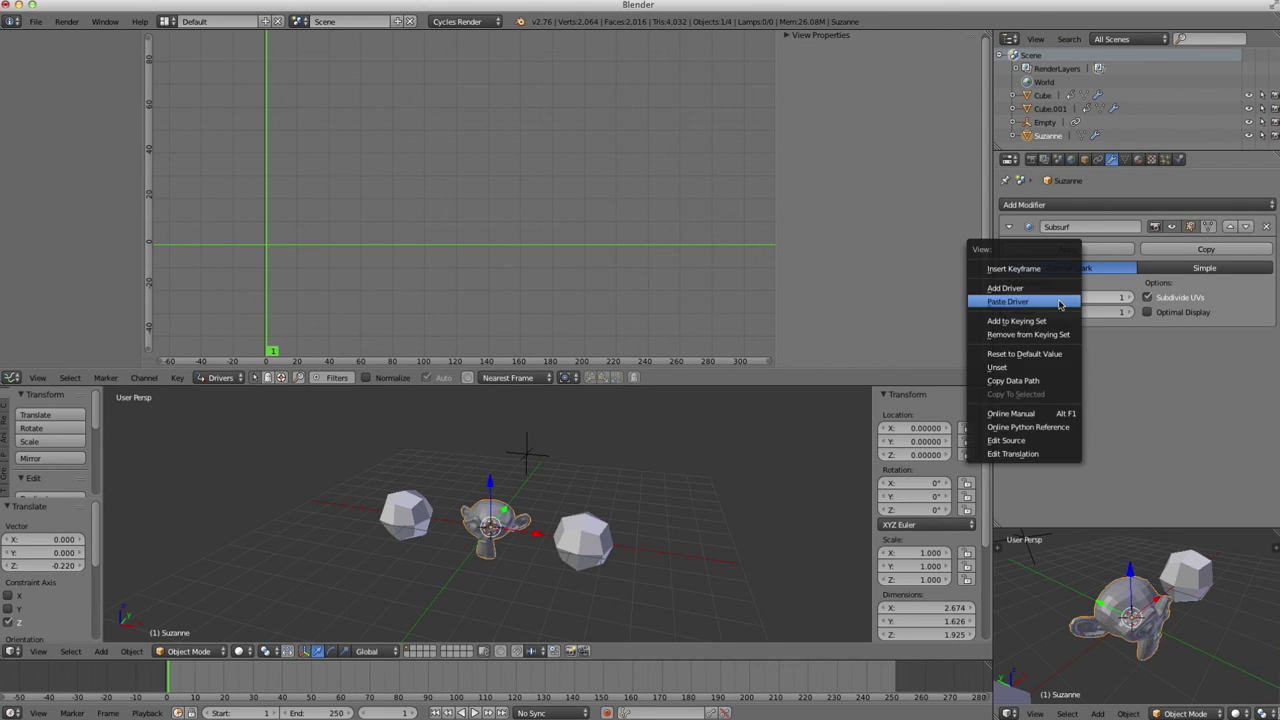
{"action": "left_click", "coordinate": [1030, 297]}
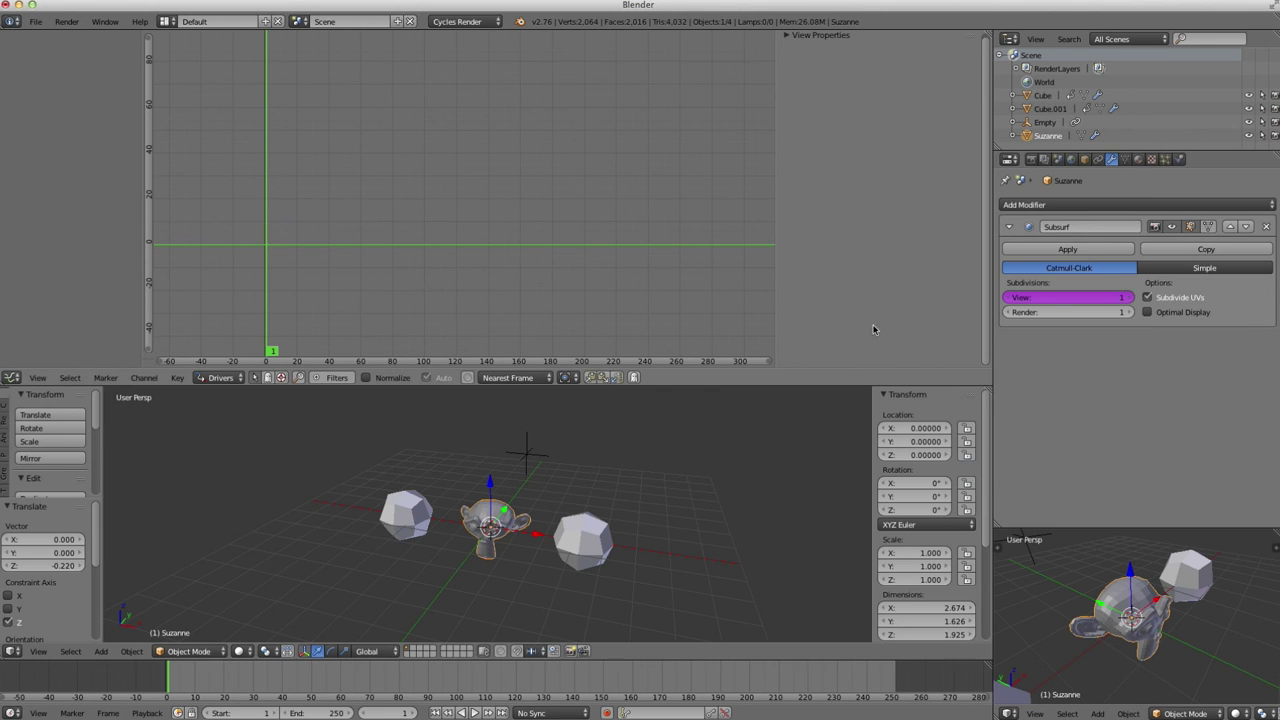
Raise the empty by about 0.34 along Z to test the monkey's pasted driver.
{"action": "right_click", "coordinate": [534, 444]}
{"action": "mouse_move", "coordinate": [531, 411]}
{"action": "left_mouse_down"}
{"action": "mouse_move", "coordinate": [527, 427]}
{"action": "mouse_move", "coordinate": [531, 403]}
{"action": "mouse_move", "coordinate": [530, 414]}
{"action": "left_mouse_up"}
Display the monkey's Levels (Subsurf) driver and update its dependencies.
{"action": "right_click", "coordinate": [489, 515]}
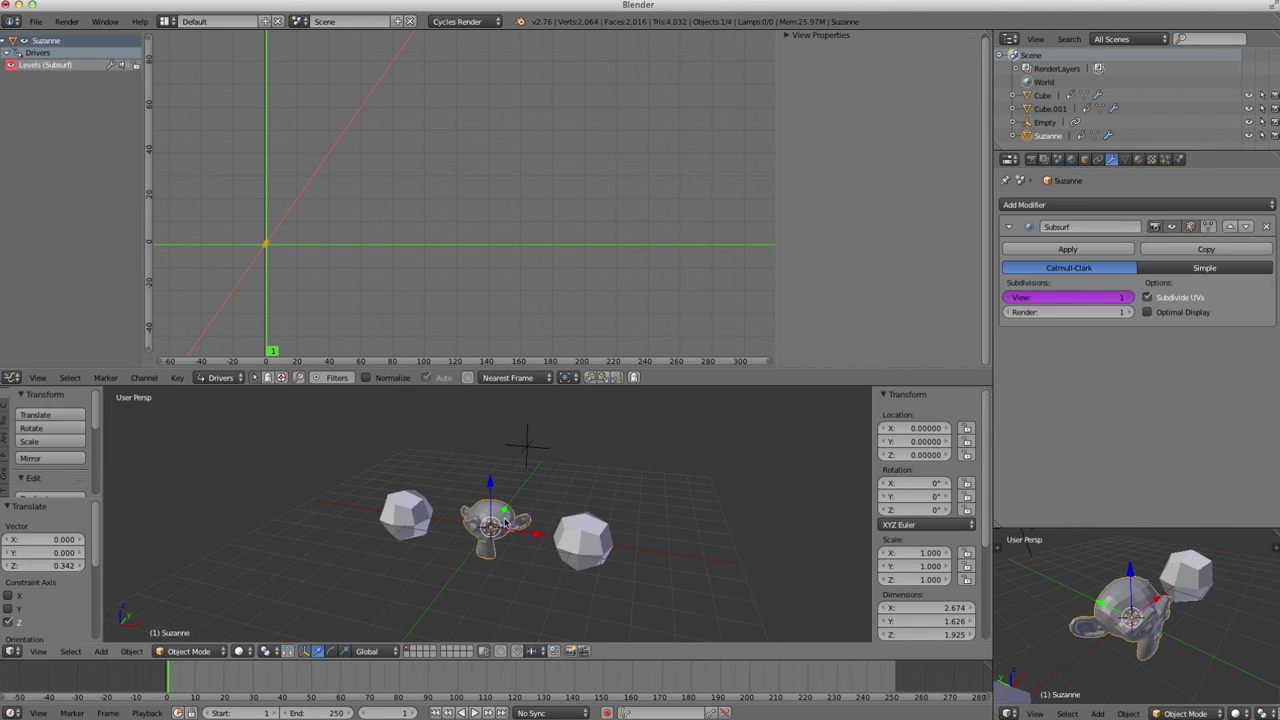
{"action": "left_click", "coordinate": [55, 65]}
{"action": "left_click", "coordinate": [882, 104]}
Move the empty up along Z to about 1.80 to test the updated driver.
{"action": "right_click", "coordinate": [509, 450]}
{"action": "key", "text": "g"}
{"action": "key", "text": "z"}
{"action": "left_click", "coordinate": [533, 408]}
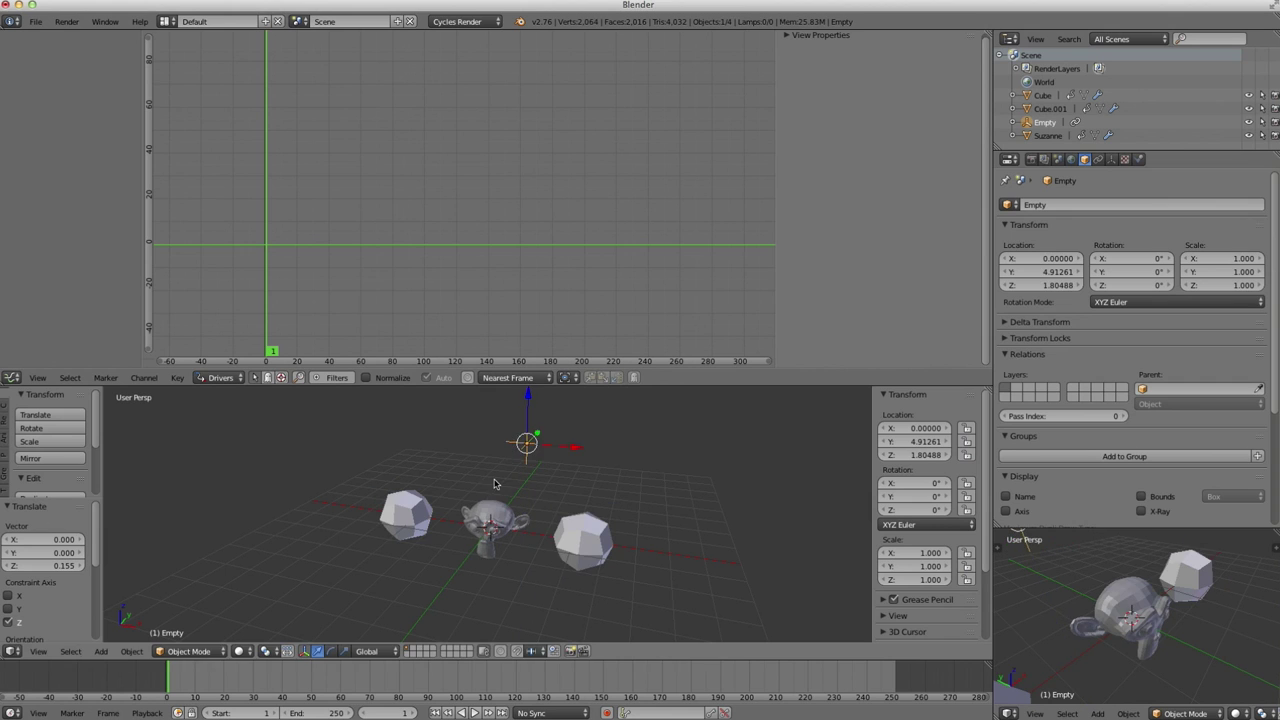
Paste the copied driver onto the Render subdivisions of the monkey's Subsurf modifier.
{"action": "right_click", "coordinate": [495, 513]}
{"action": "right_click", "coordinate": [1037, 314]}
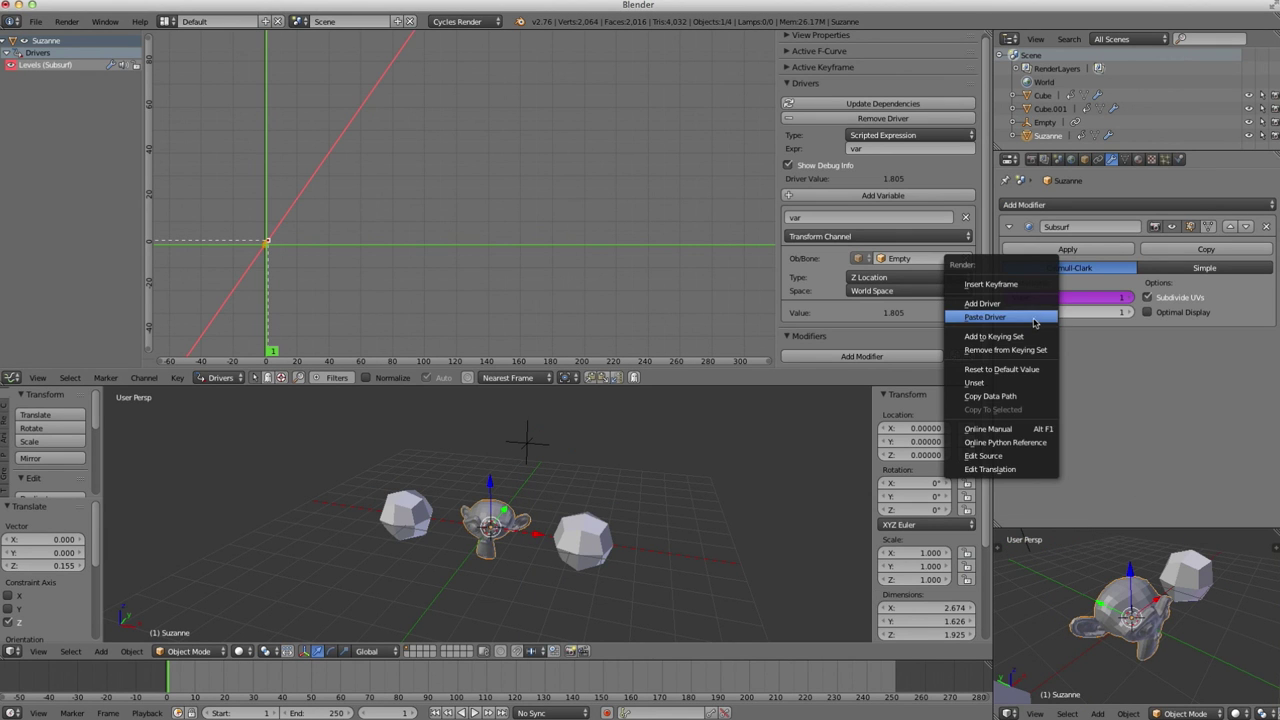
{"action": "left_click", "coordinate": [1035, 318]}
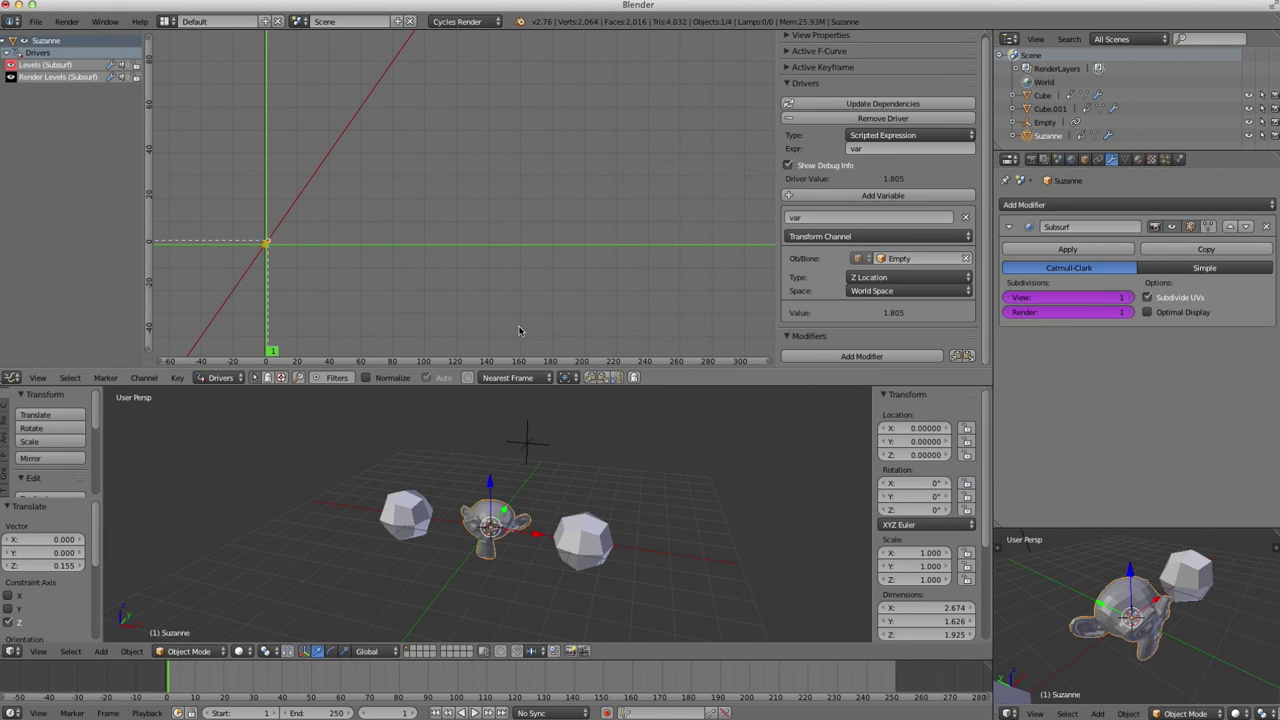
Lower the empty to about Z 0.97 and raise it to about 2.88, checking the monkey's subdivision levels.
{"action": "right_click", "coordinate": [527, 441]}
{"action": "mouse_move", "coordinate": [527, 405]}
{"action": "left_mouse_down"}
{"action": "mouse_move", "coordinate": [532, 390]}
{"action": "mouse_move", "coordinate": [533, 424]}
{"action": "left_mouse_up"}
{"action": "right_click", "coordinate": [490, 516]}
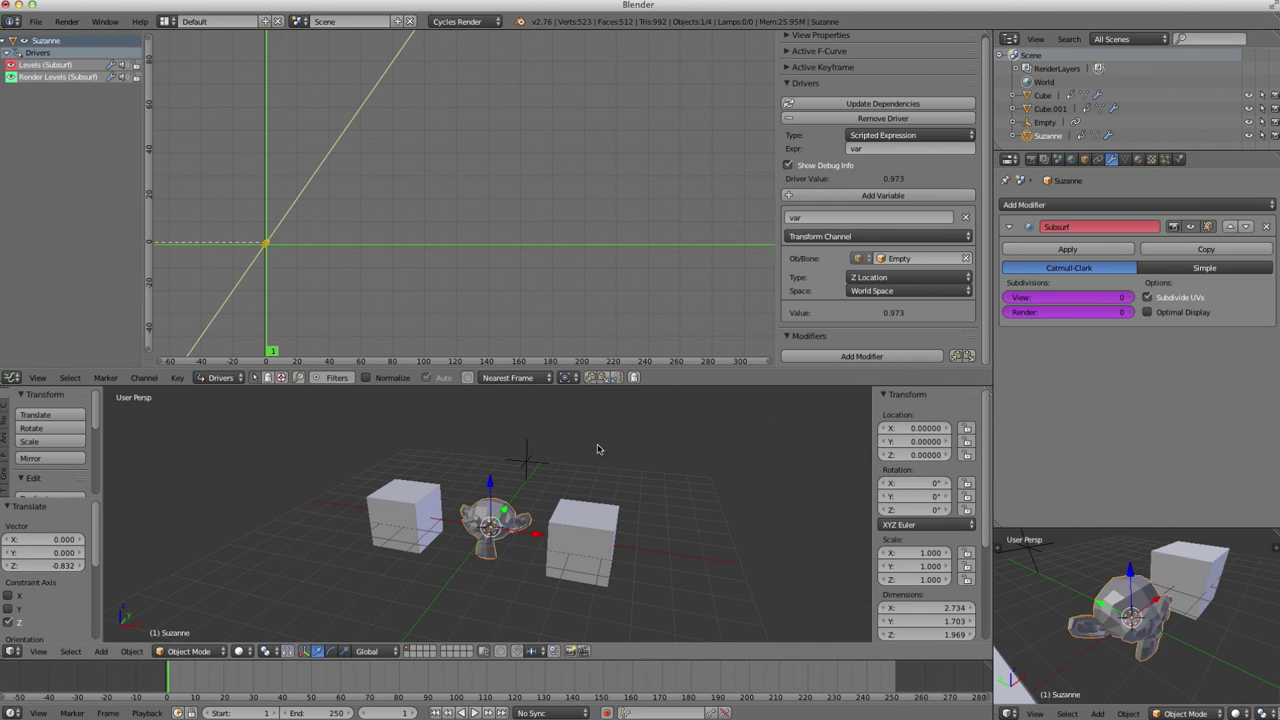
{"action": "right_click", "coordinate": [532, 456]}
{"action": "left_click_drag", "start_coordinate": [529, 416], "coordinate": [529, 375]}
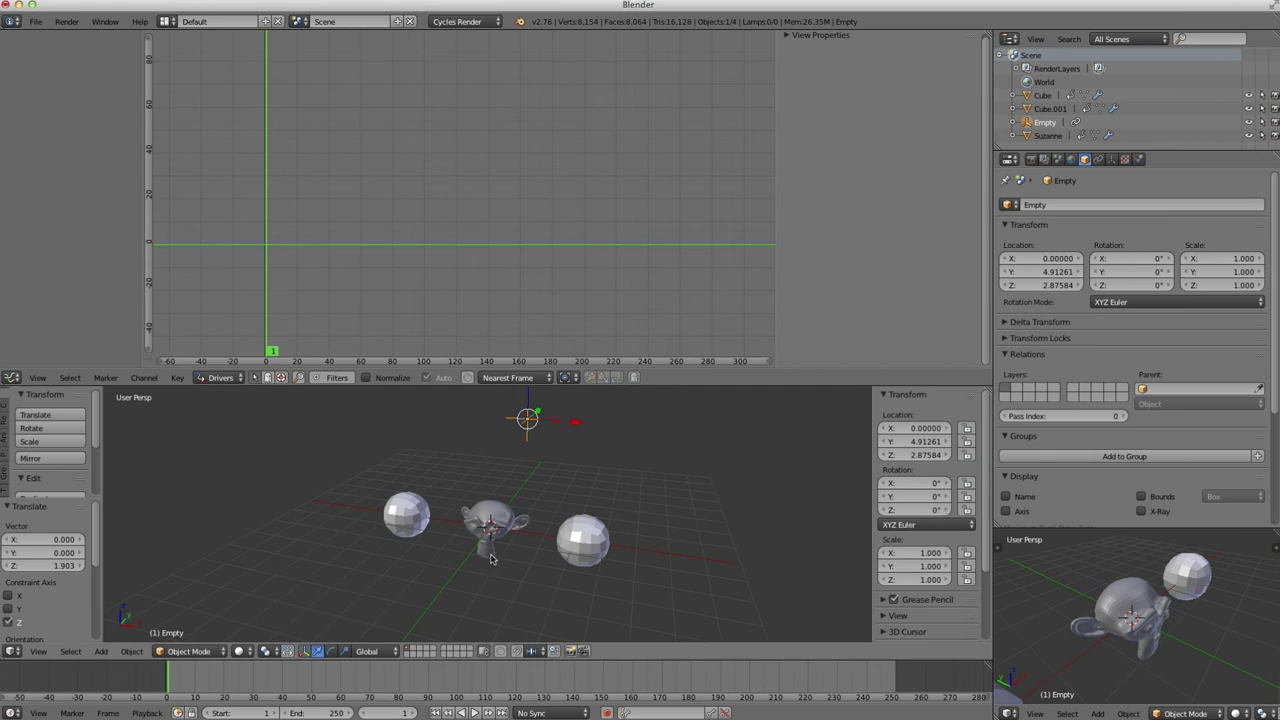
{"action": "right_click", "coordinate": [490, 522]}
Raise the empty to about Z 5.97 to test the height limit, and select the monkey to check its levels.
{"action": "right_click", "coordinate": [523, 419]}
{"action": "middle_click_drag", "start_coordinate": [550, 420], "coordinate": [563, 473], "text": "shift"}
{"action": "left_click_drag", "start_coordinate": [539, 414], "coordinate": [560, 567]}
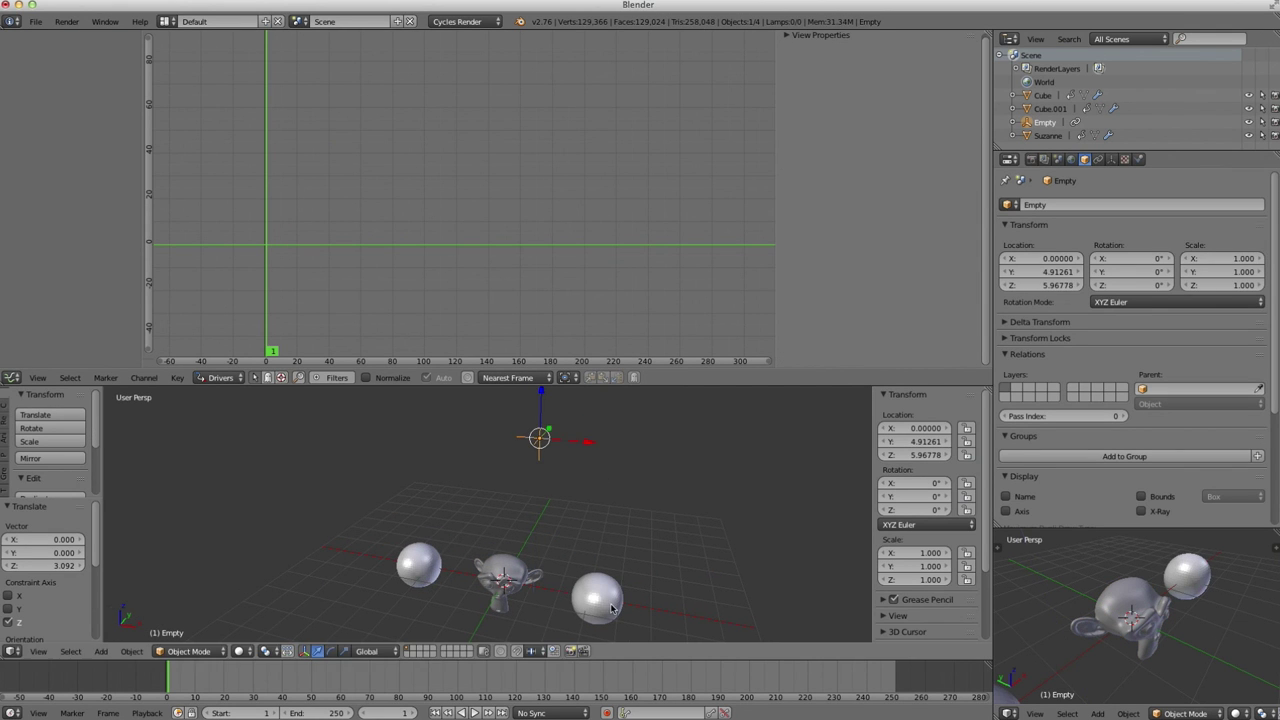
{"action": "right_click", "coordinate": [523, 578]}
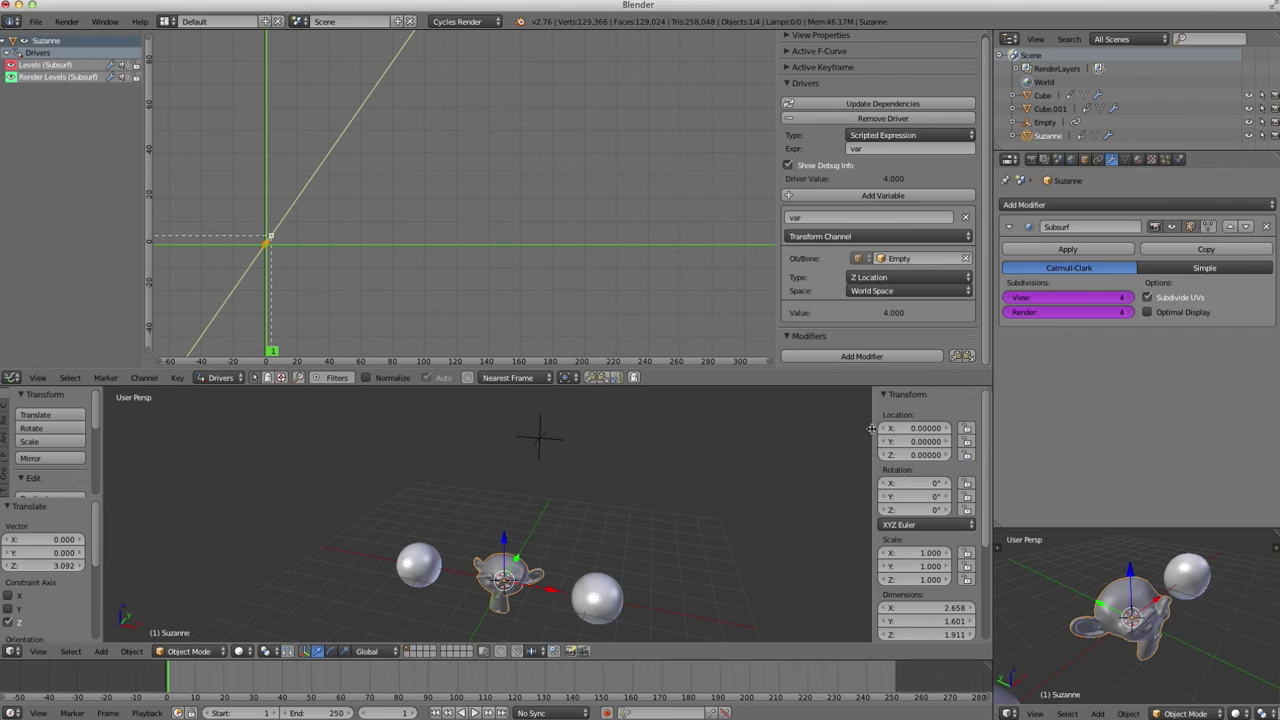
Lower the empty along Z to about 1.60 and further to about 1.47.
{"action": "right_click", "coordinate": [537, 436]}
{"action": "middle_click_drag", "start_coordinate": [534, 437], "coordinate": [585, 580]}
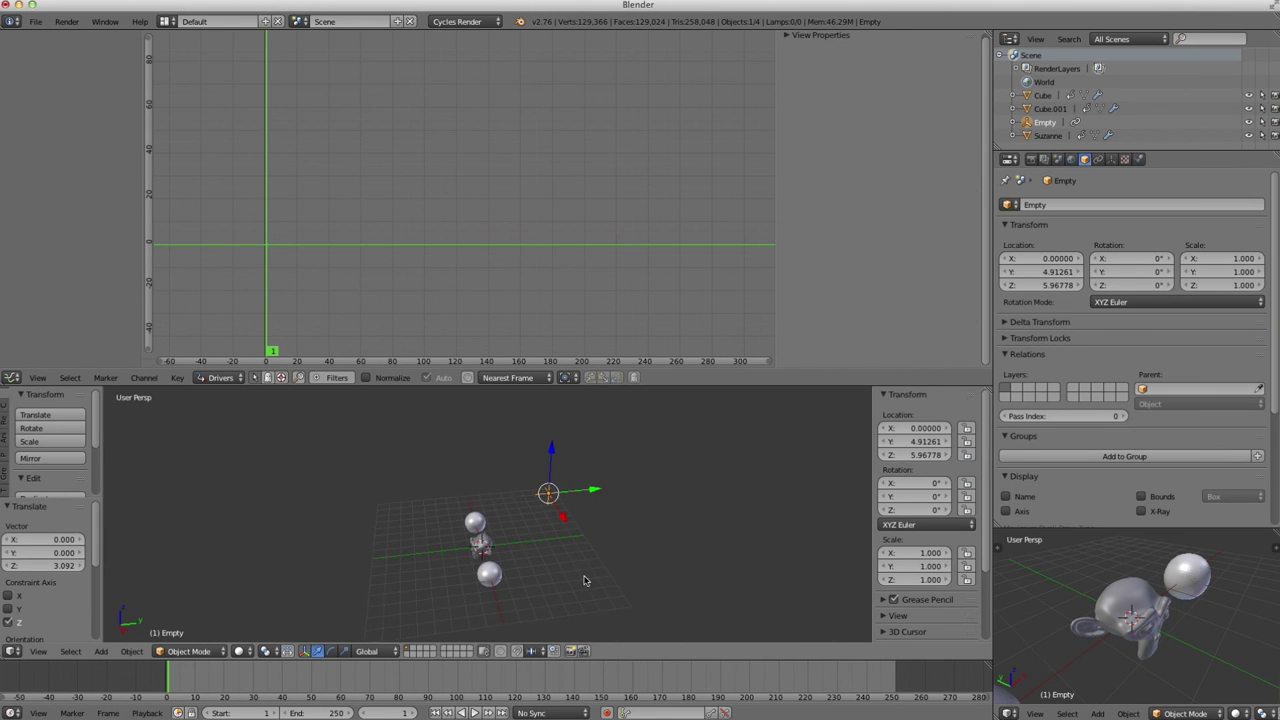
{"action": "left_click_drag", "start_coordinate": [559, 453], "coordinate": [555, 506]}
{"action": "scroll", "coordinate": [500, 575], "scroll_direction": "up", "scroll_amount": 4}
{"action": "middle_click_drag", "start_coordinate": [484, 590], "coordinate": [577, 463]}
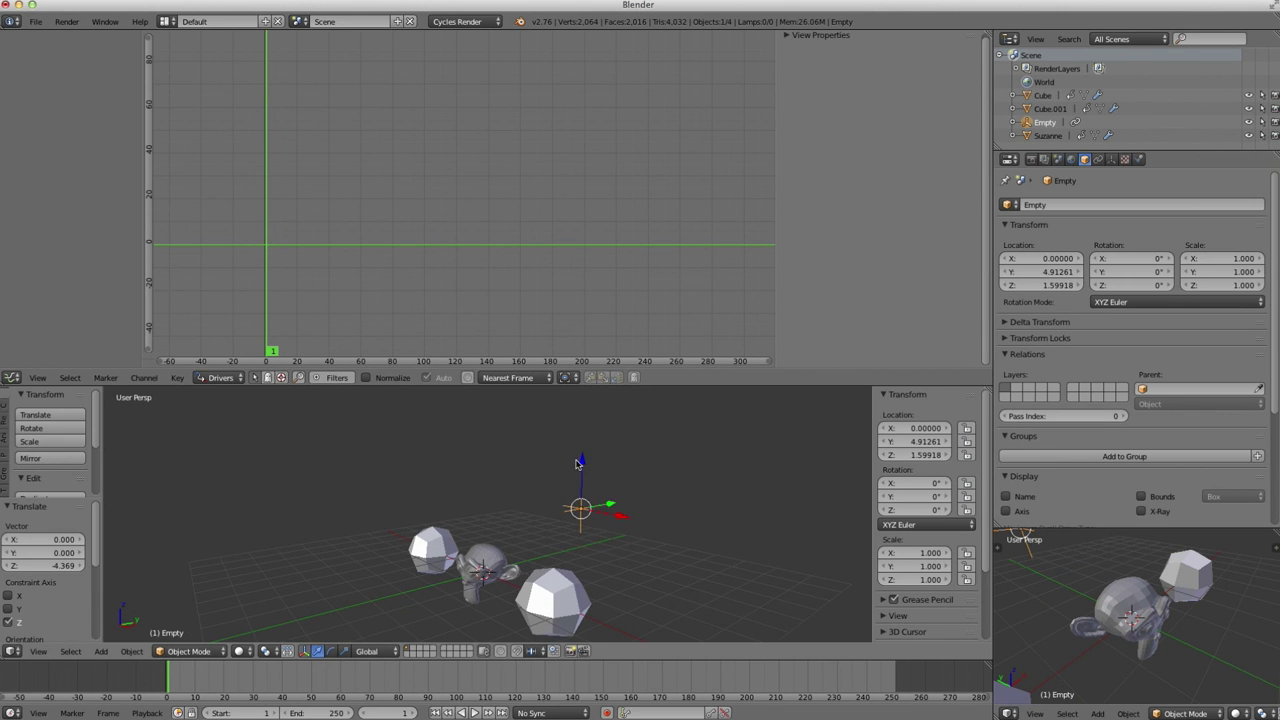
{"action": "left_click_drag", "start_coordinate": [583, 463], "coordinate": [621, 489]}
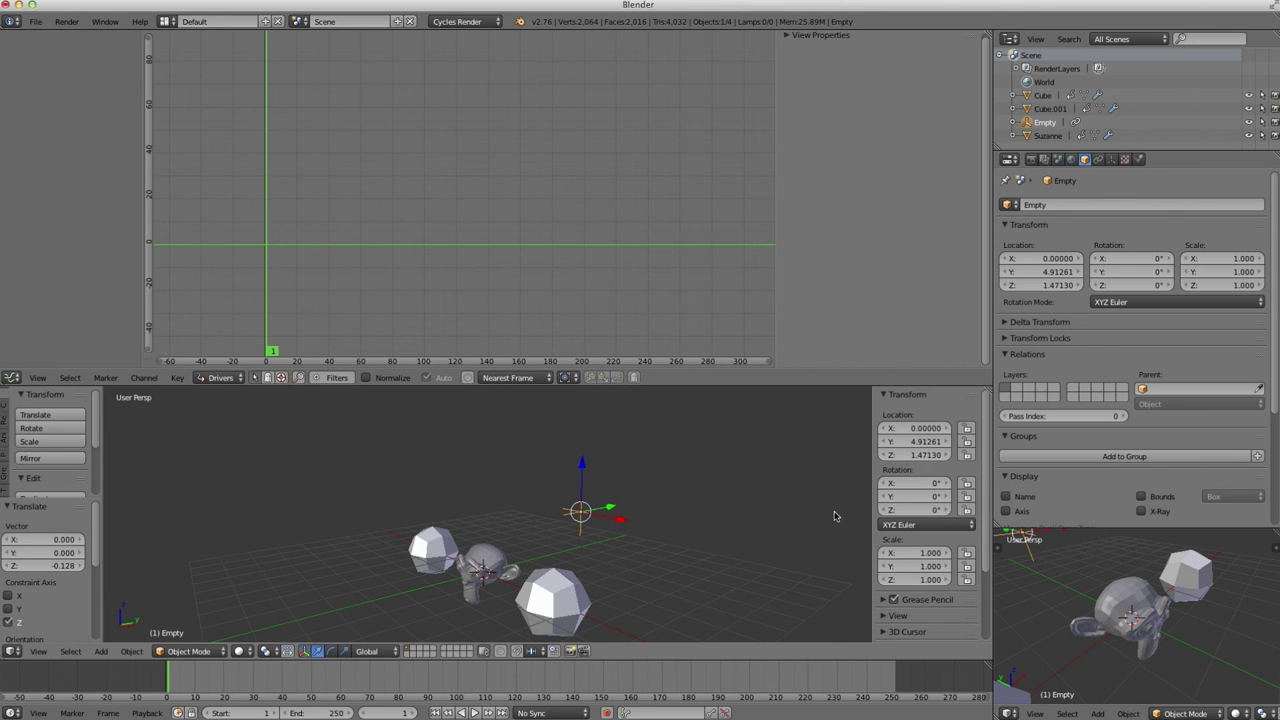